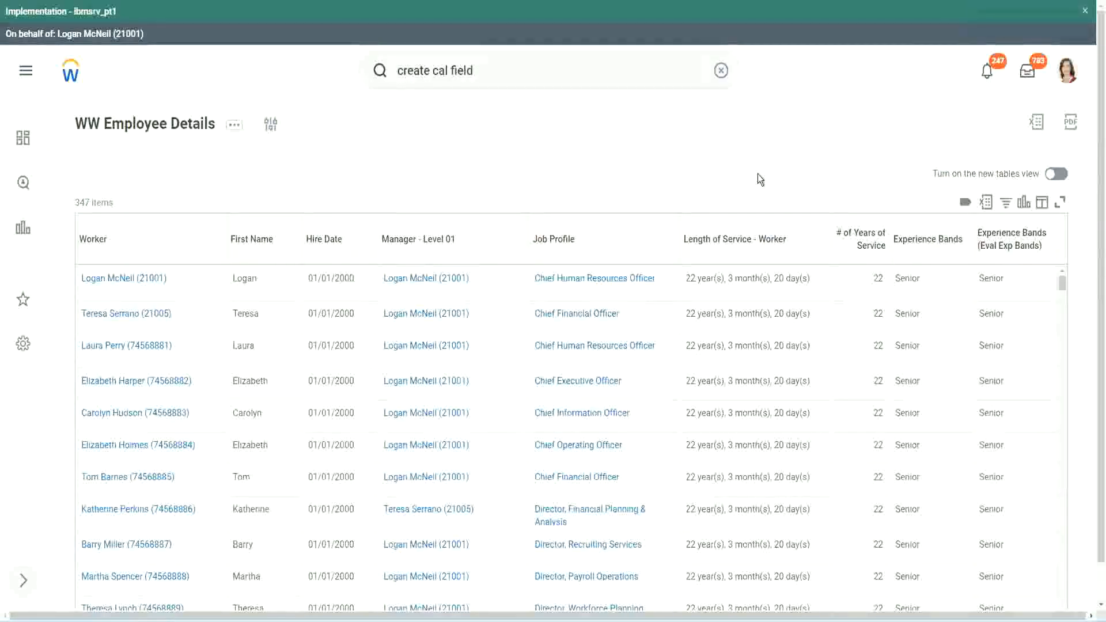
Step: Copy the name of the Evaluate Expression calculated field that derives experience bands from years of service
left_click(959, 272)
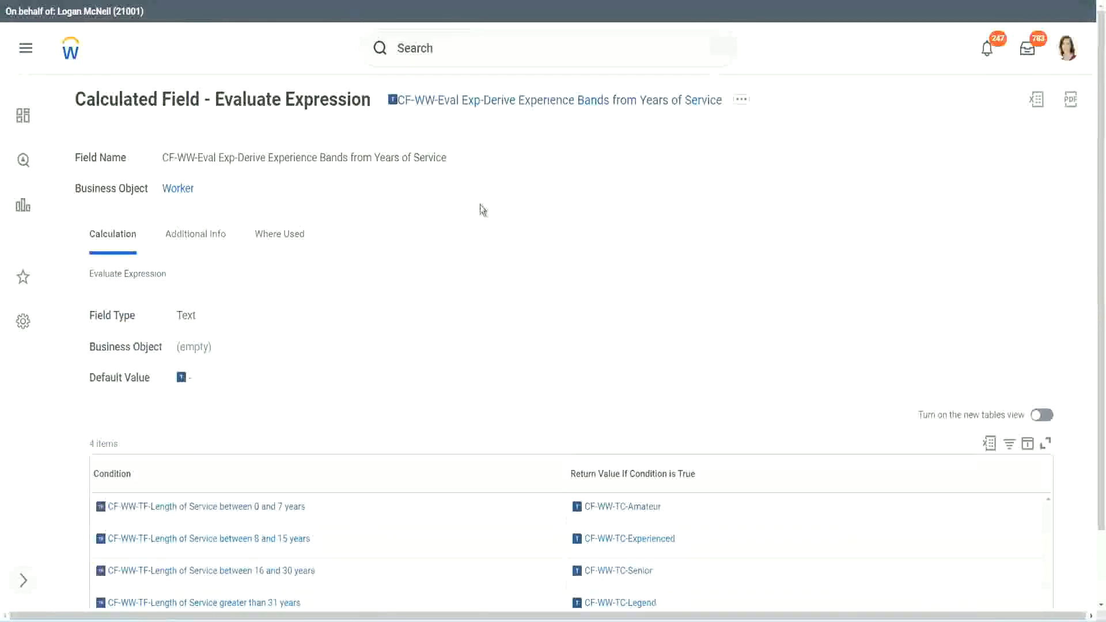
right_click(478, 108)
left_click(520, 172)
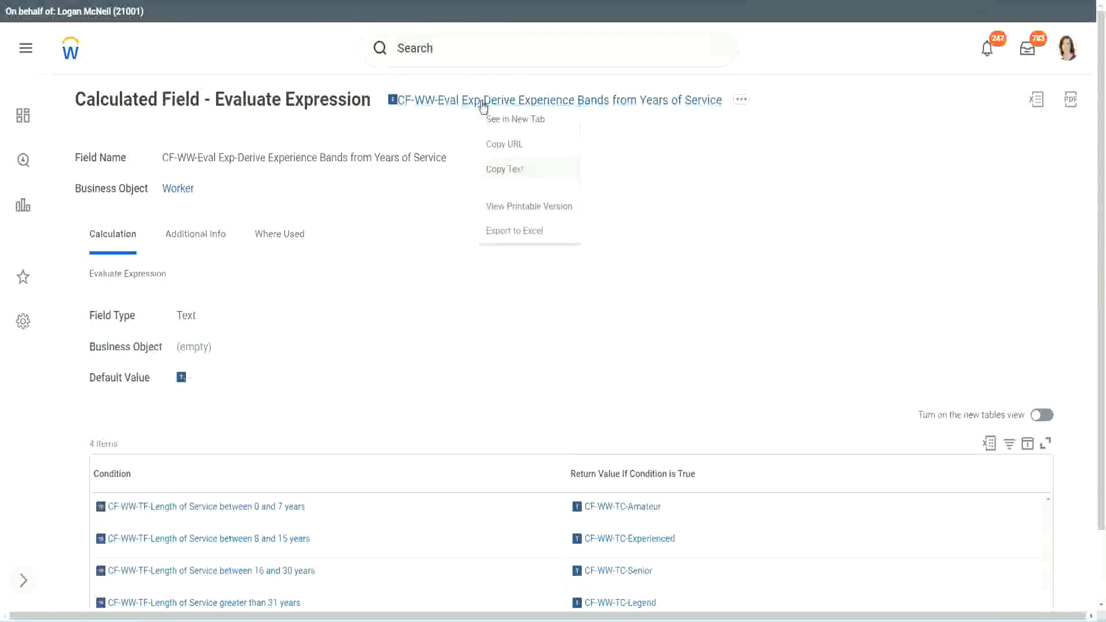
Step: Search for "create calc field" and open the Create Calculated Field task
left_click(463, 51)
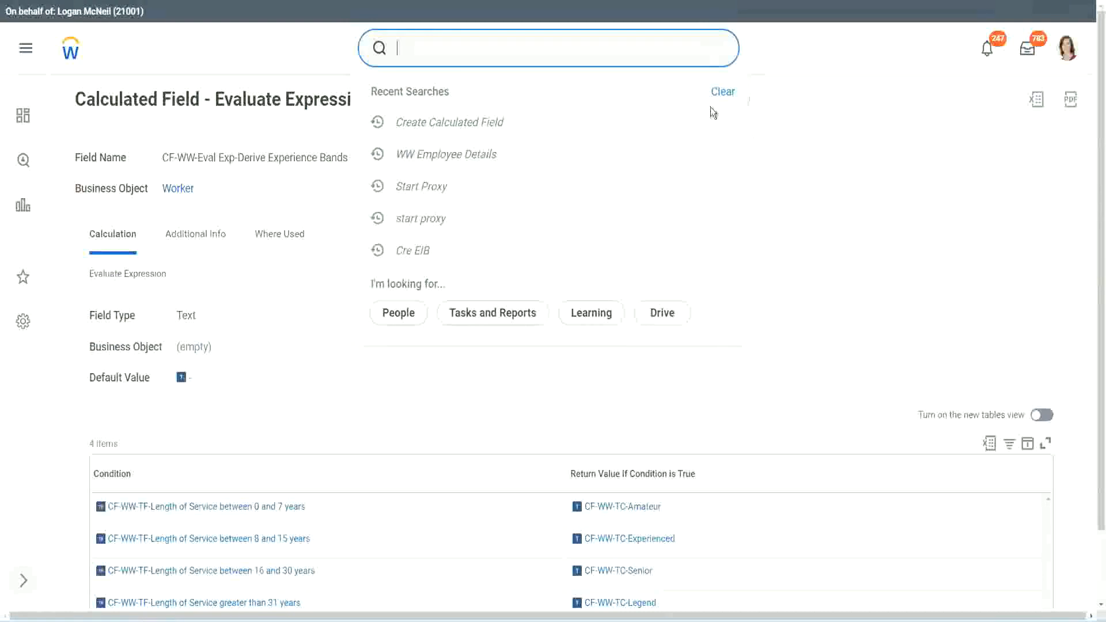
left_click(438, 44)
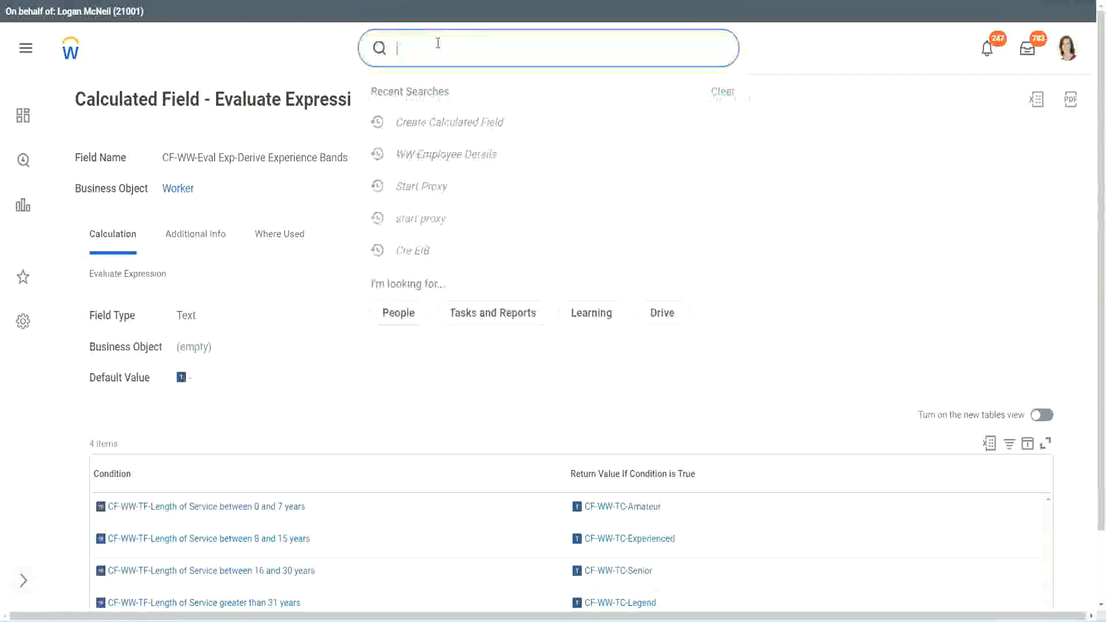
type("create calc")
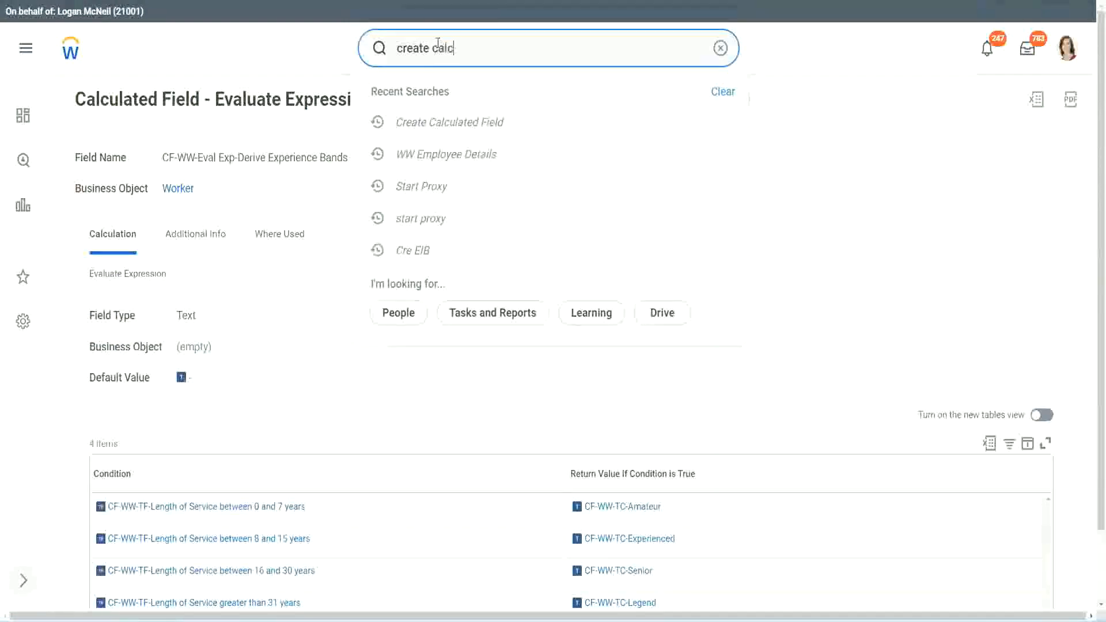
type(" field")
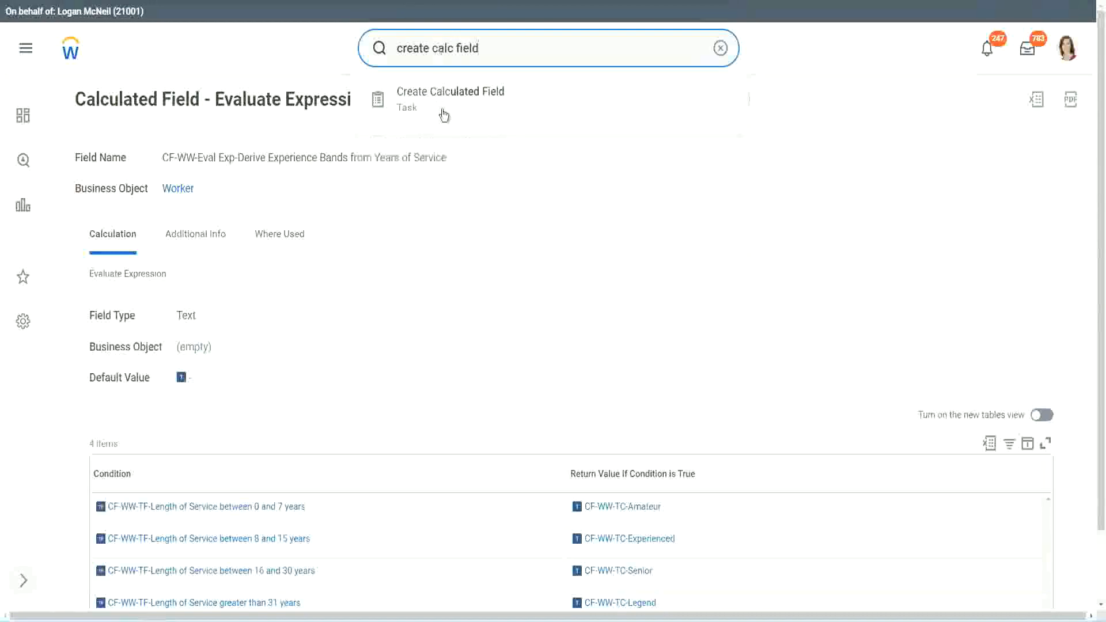
left_click(458, 109)
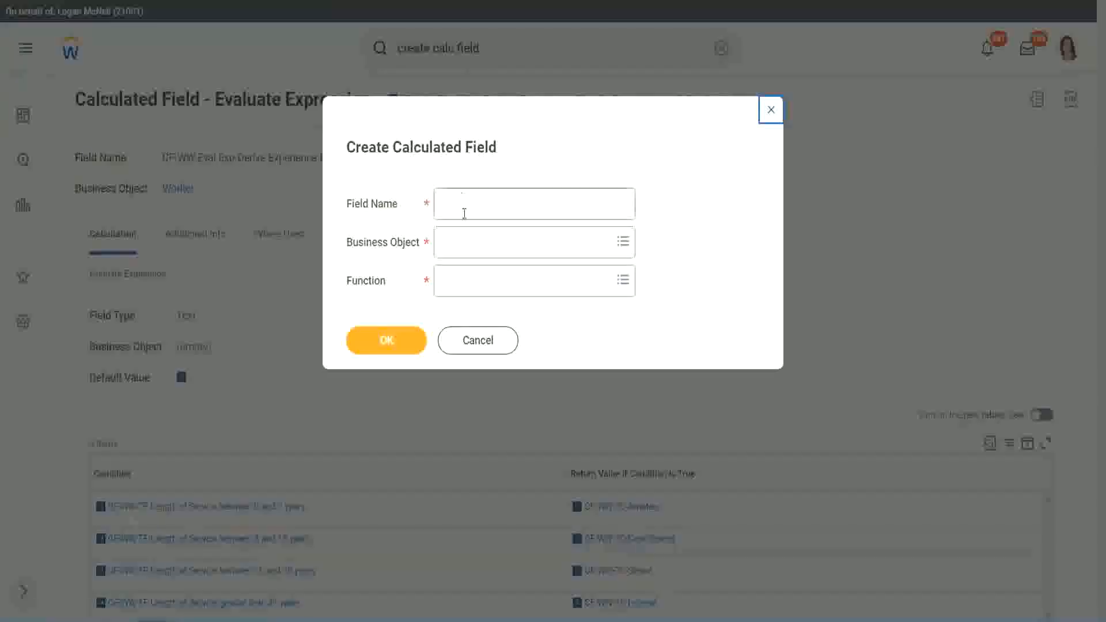
Step: Name the new calculated field "CF-WW-LRB-Identify Experience Bands from years of Service"
left_click(465, 206)
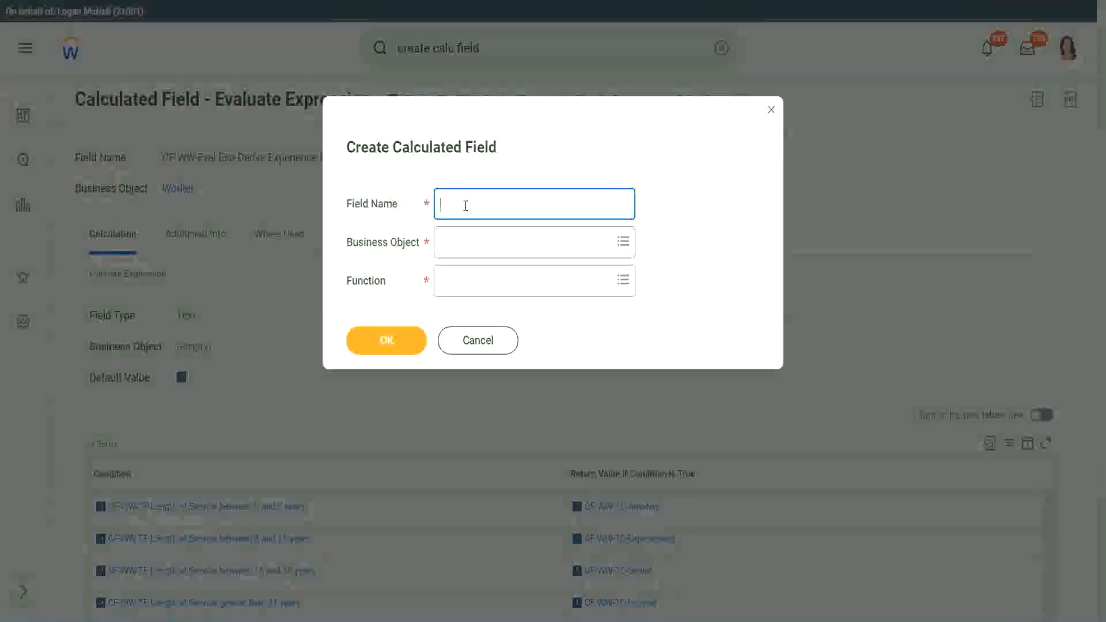
type("CF")
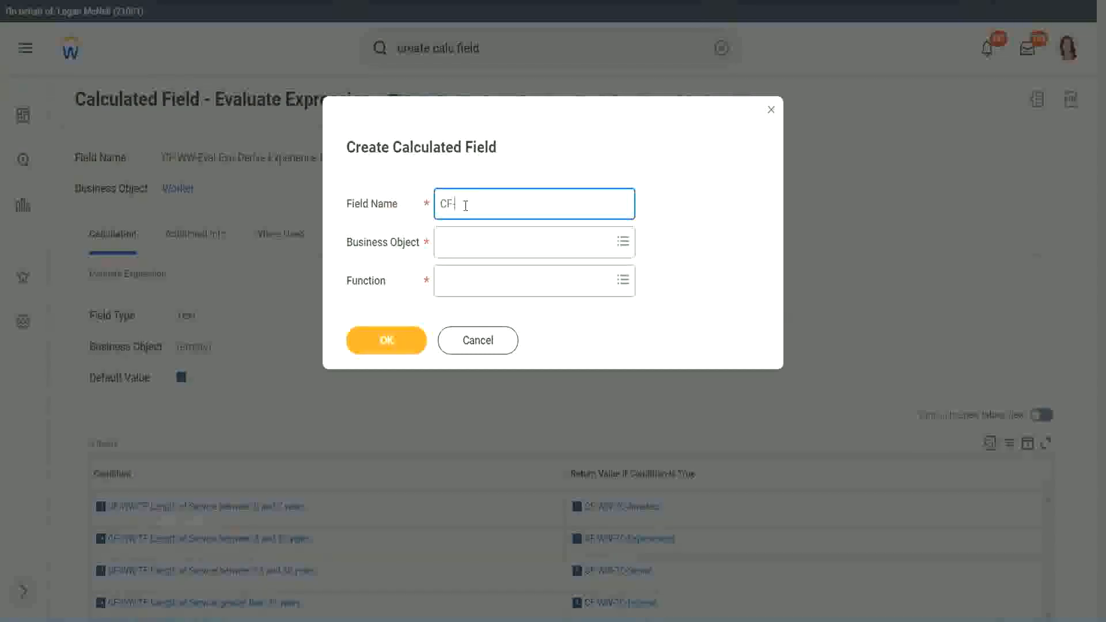
type("-WW-LRB-Identify Experien")
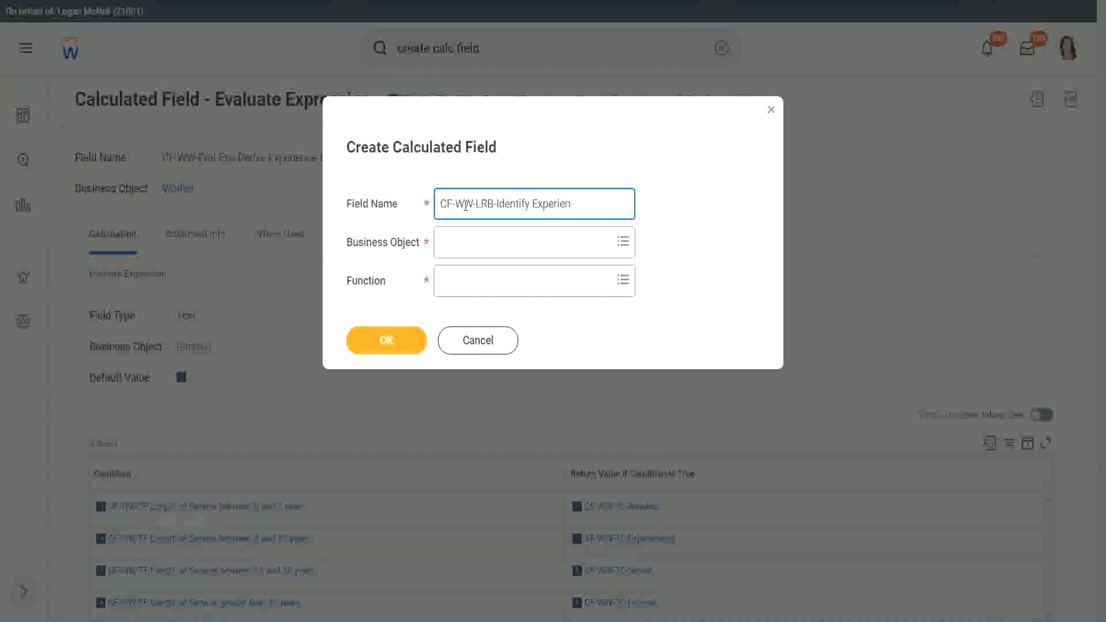
type("ce Bands from years of Service")
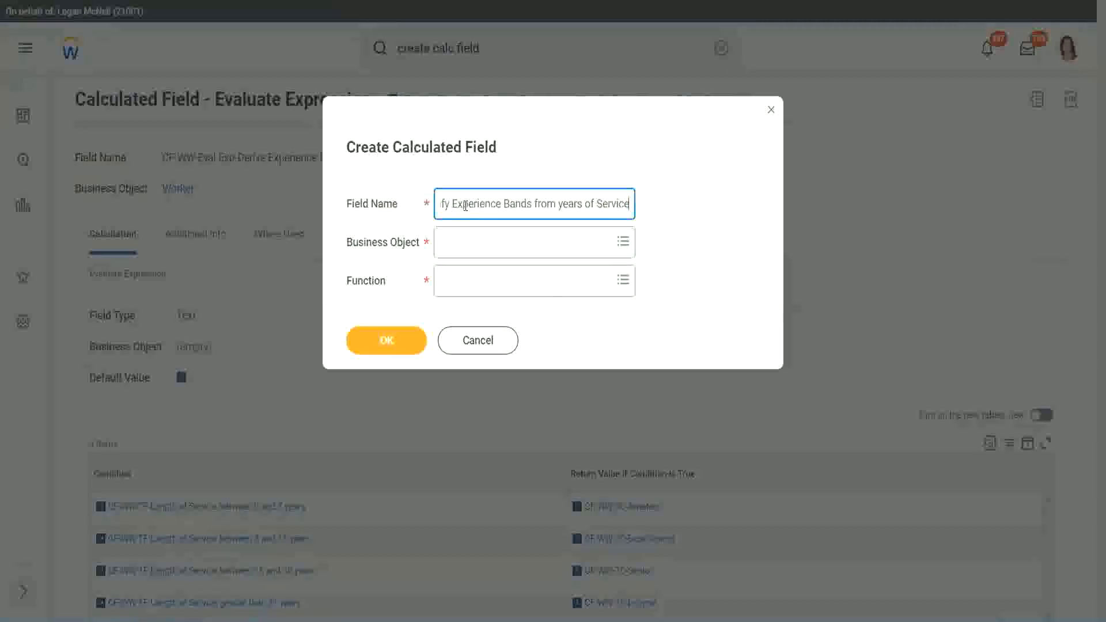
Step: Set the business object to Worker and the function to Lookup Range Band, and confirm the new calculated field
key("Tab")
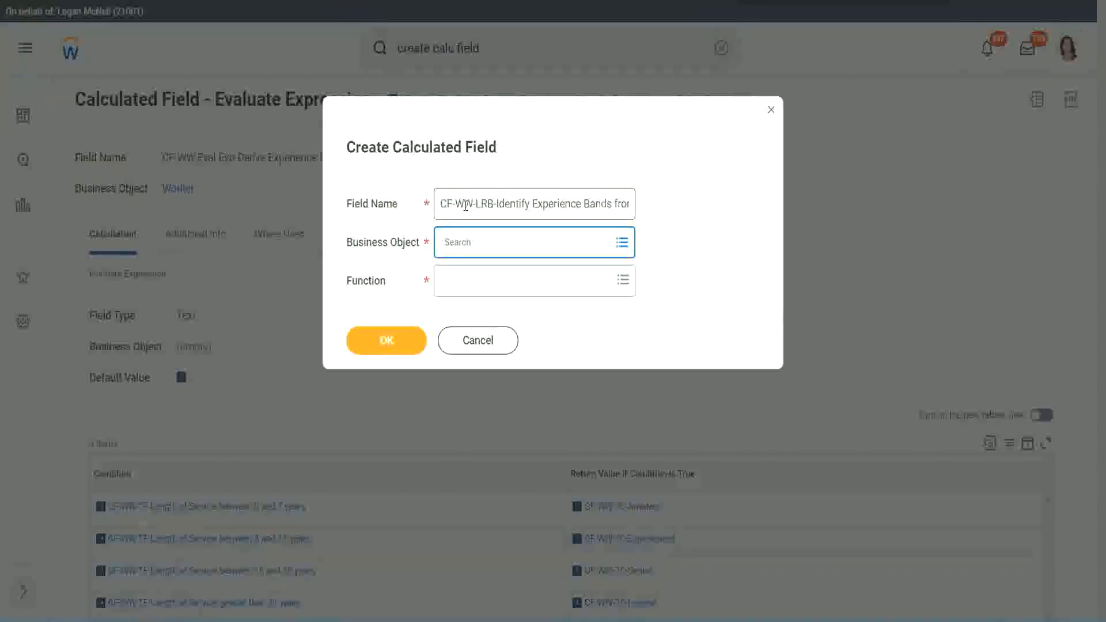
type("worker")
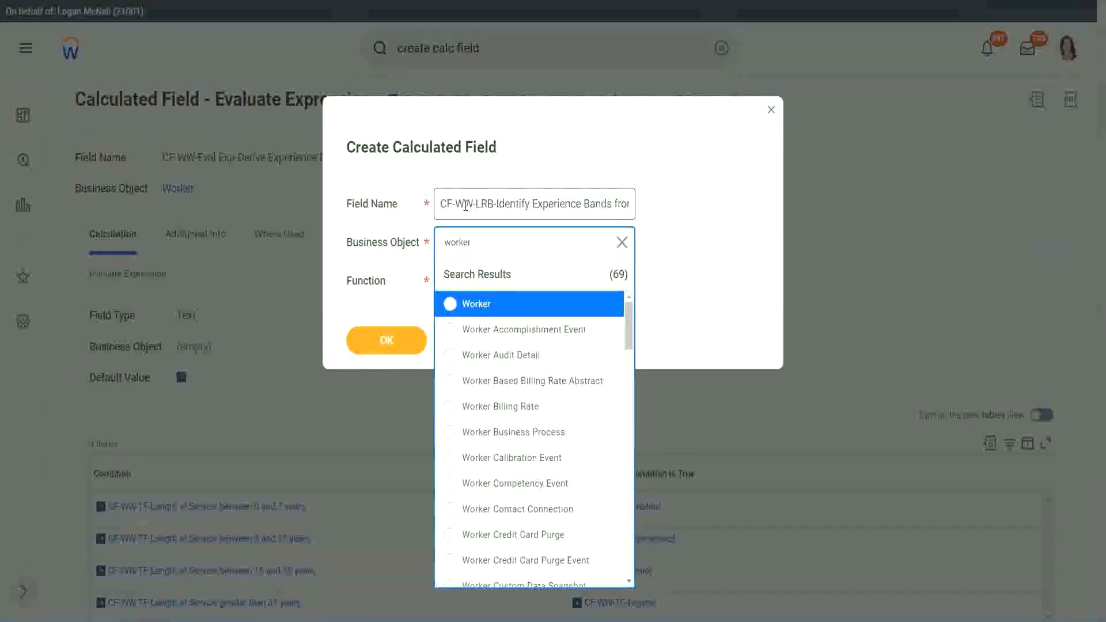
key("Return")
type("lrb")
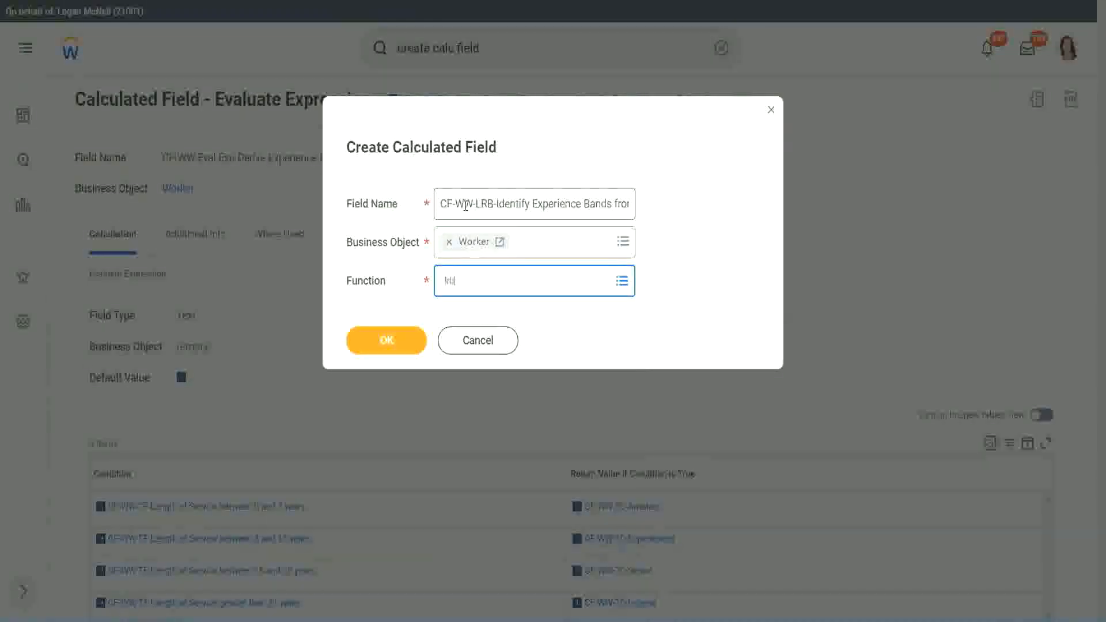
key("Return")
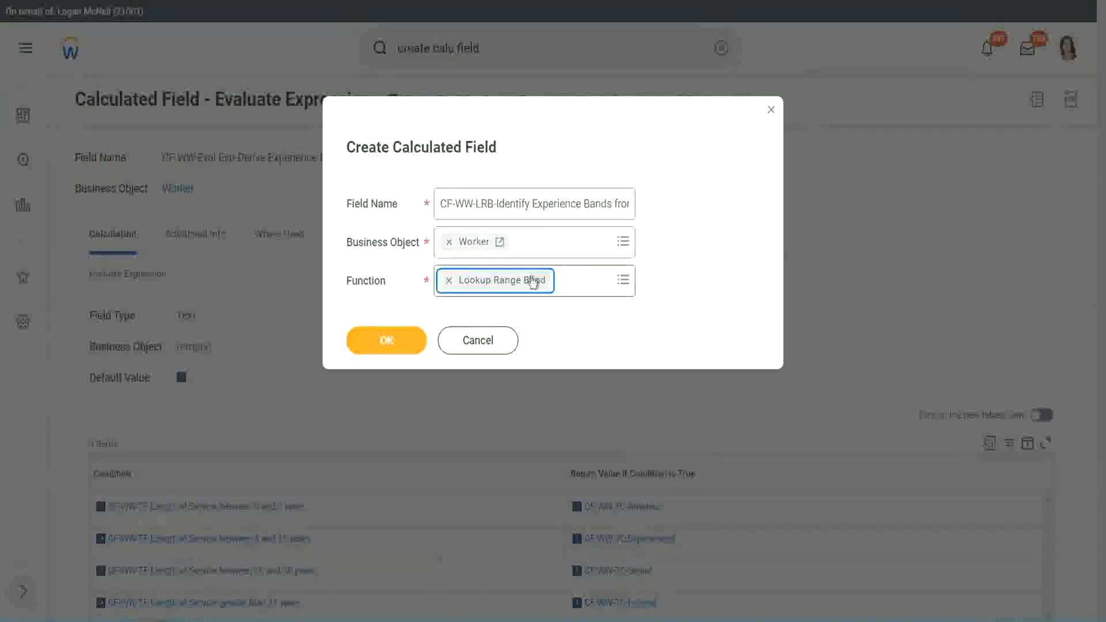
left_click(392, 342)
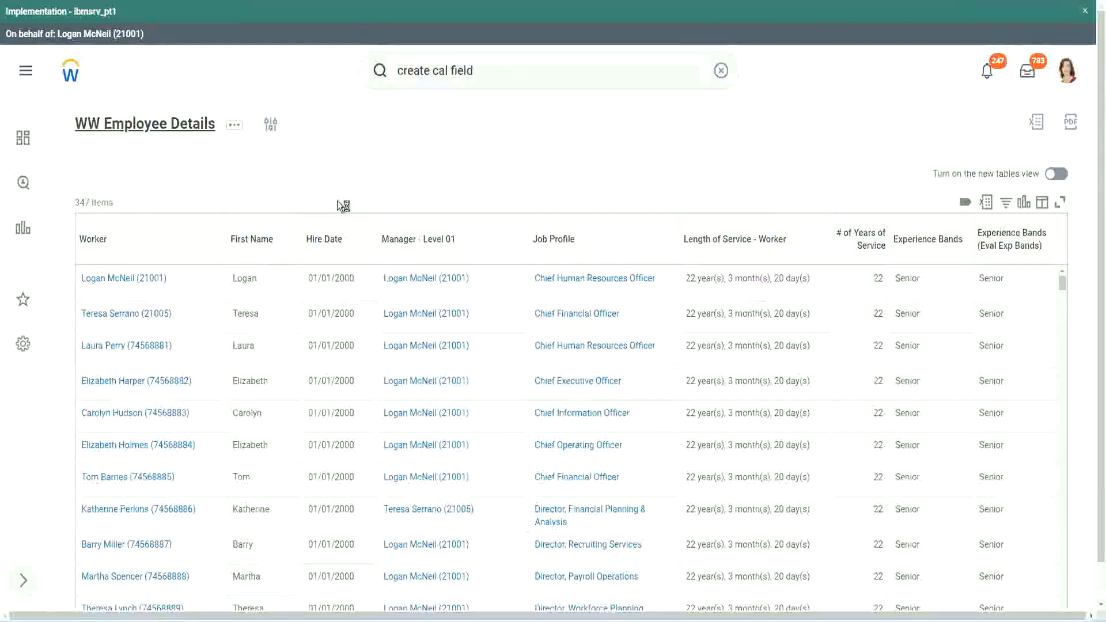
Step: Open the WW Employee Details report definition and copy the field name "CF-WW-Convert Text To Number-Number of Years from Length of Service"
left_click(394, 351)
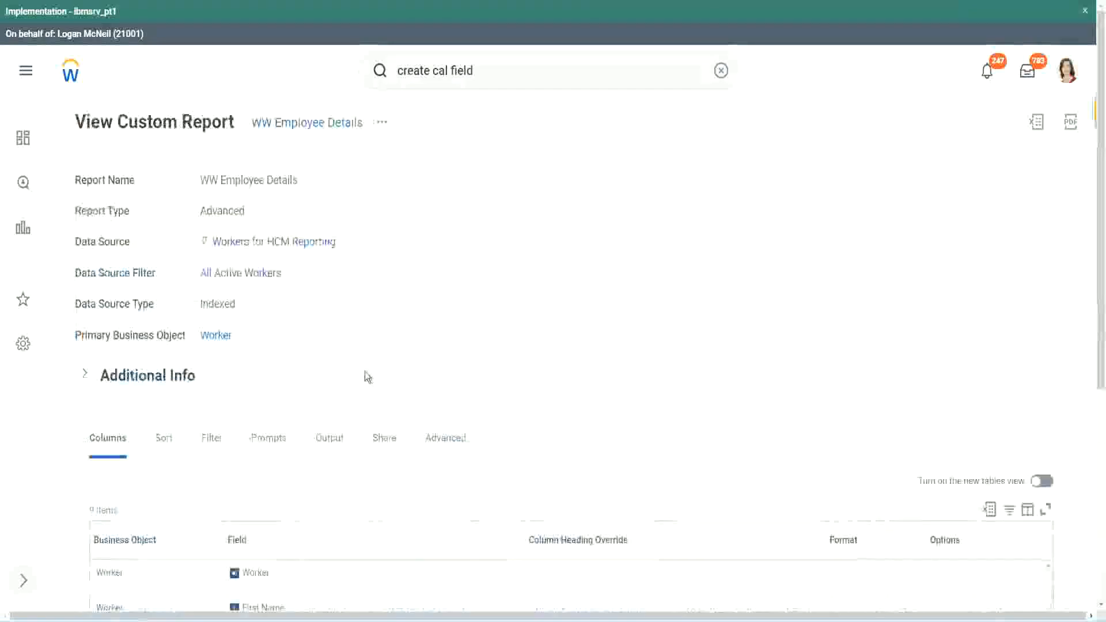
scroll(369, 375, "down", 5)
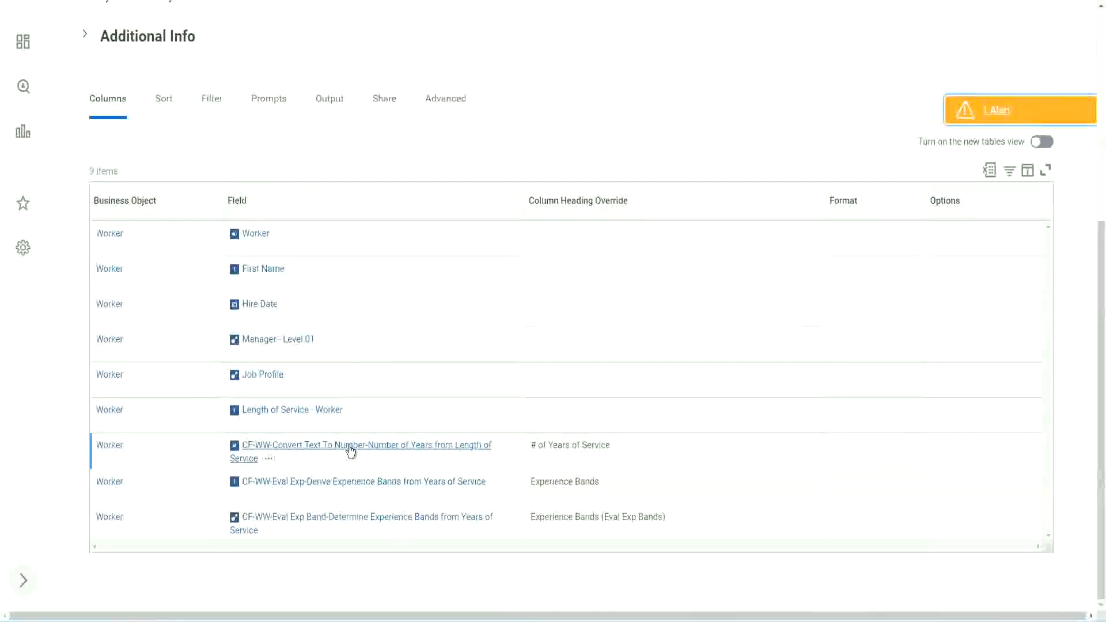
right_click(349, 452)
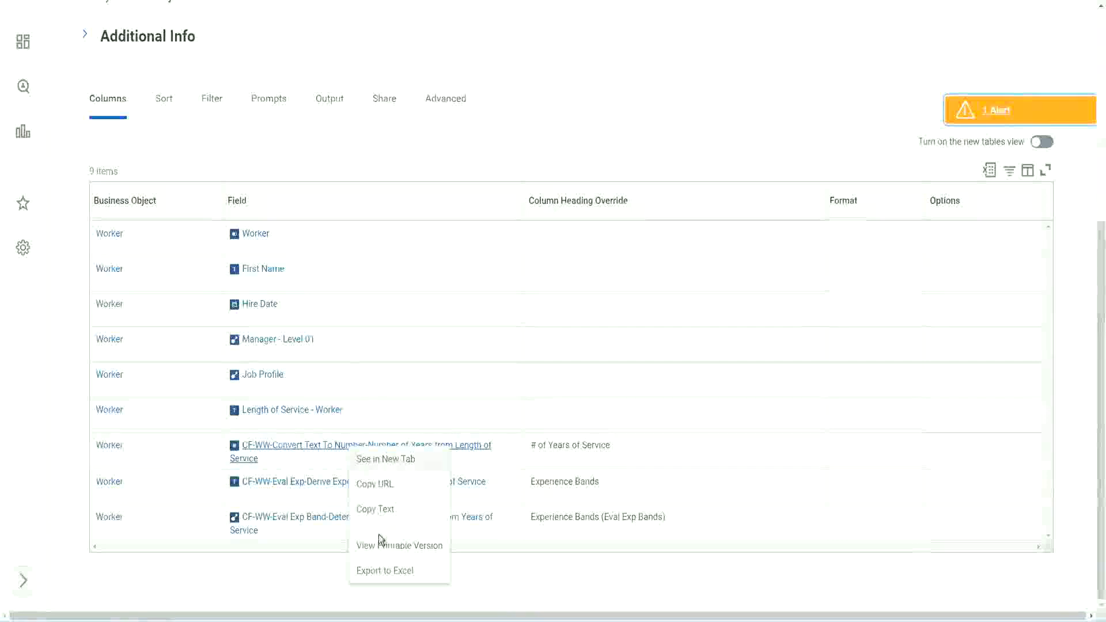
left_click(378, 509)
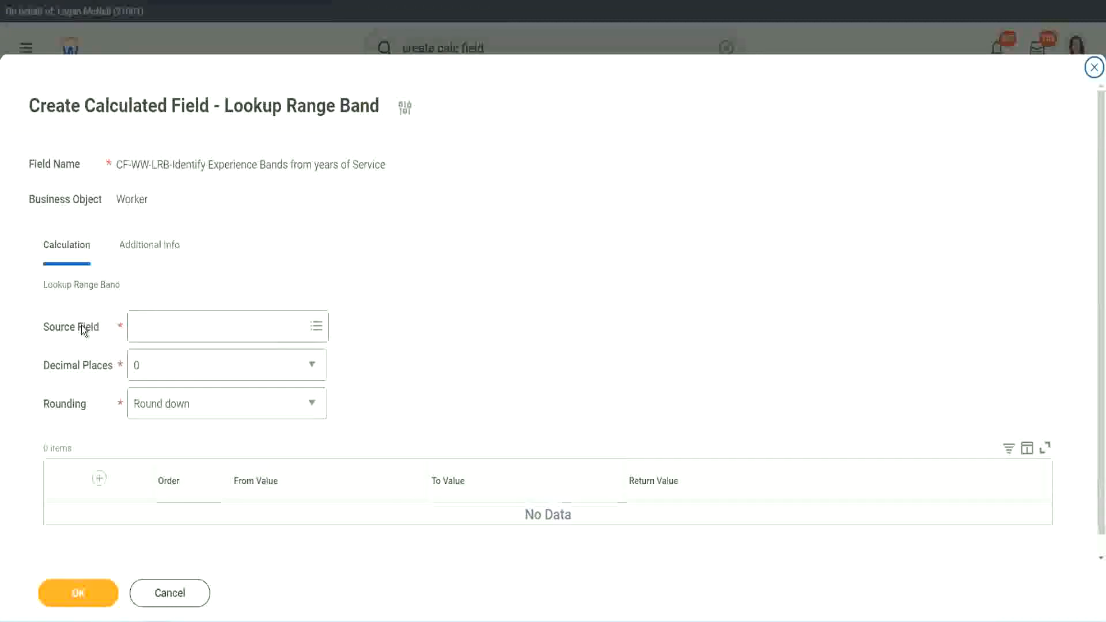
Step: Set the Lookup Range Band's source field to "CF-WW-Convert Text To Number-Number of Years from Length of Service"
left_click(172, 325)
key("ctrl+v")
key("Return")
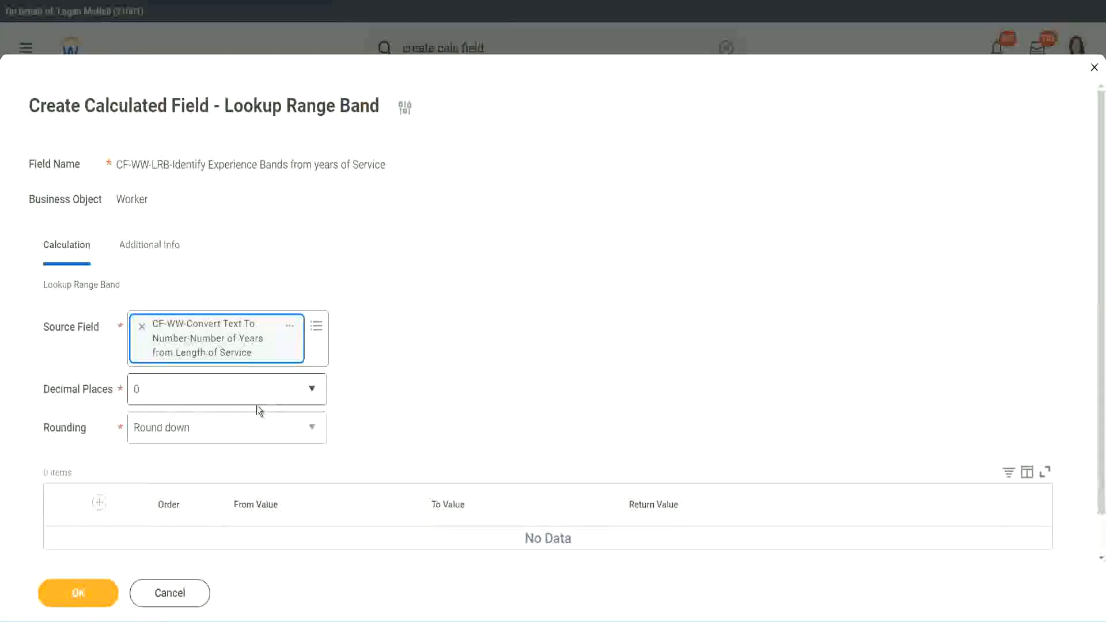
Step: Set the calculated field's decimal places to 0 and its rounding to Round
left_click(216, 395)
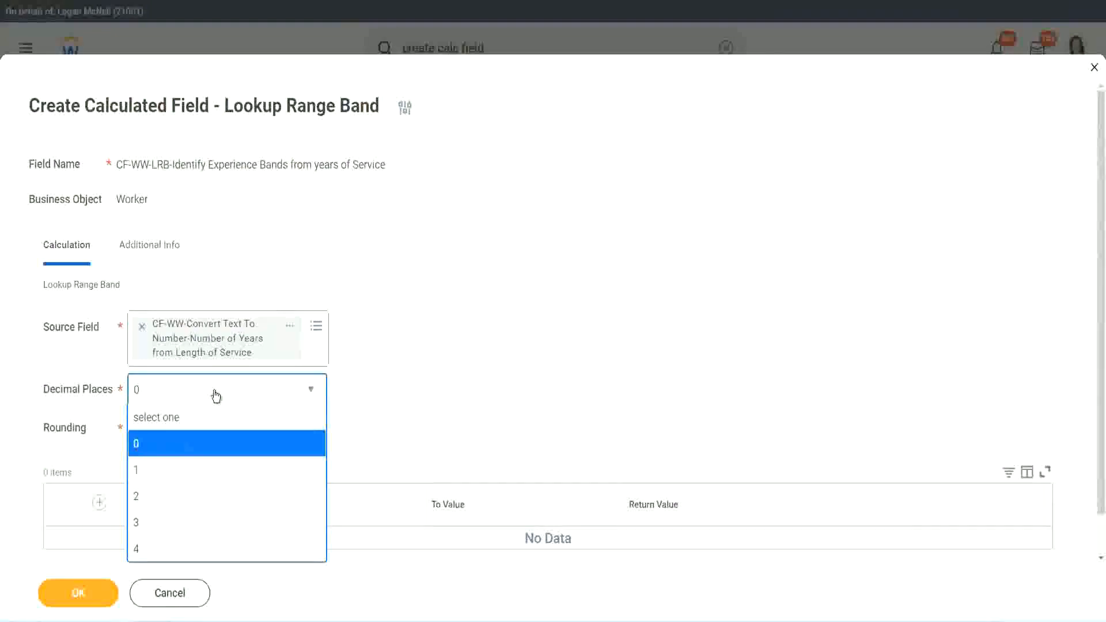
left_click(142, 453)
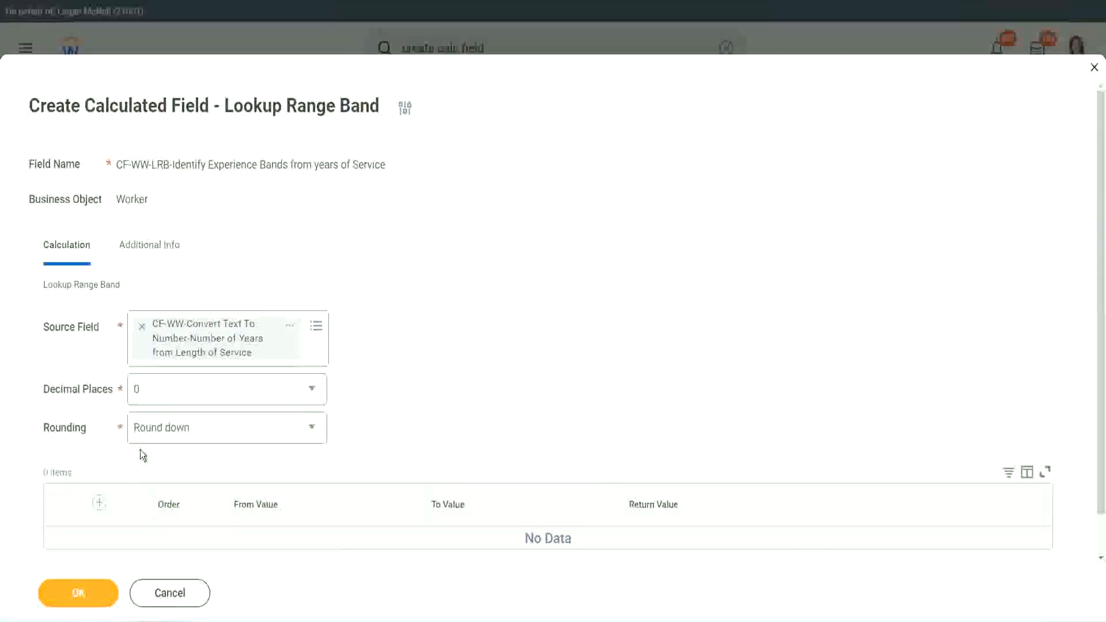
left_click(177, 431)
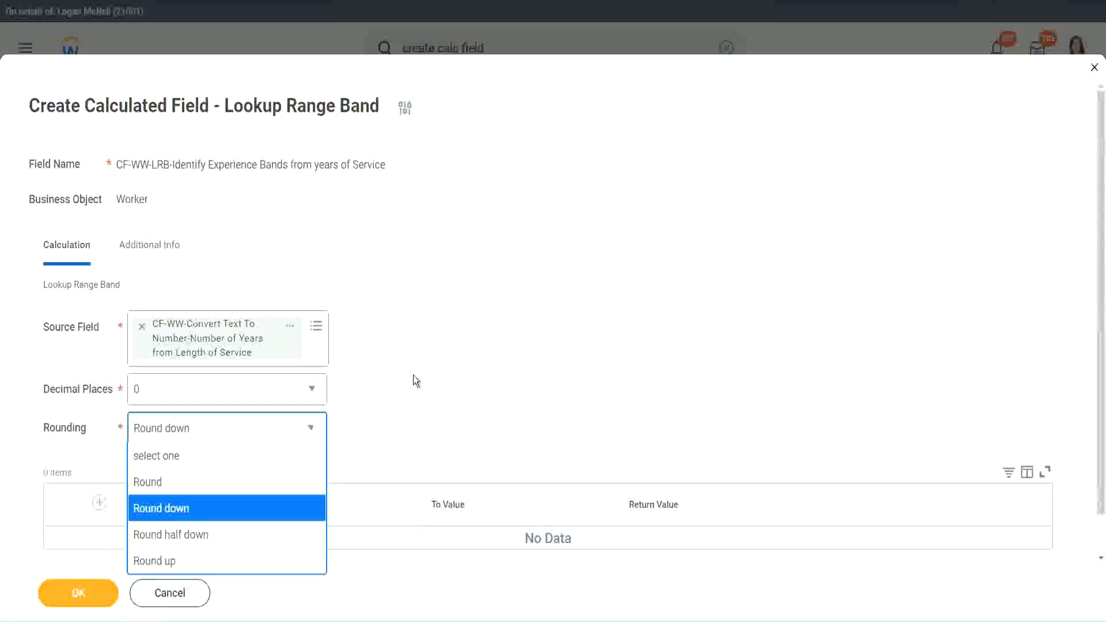
left_click(388, 424)
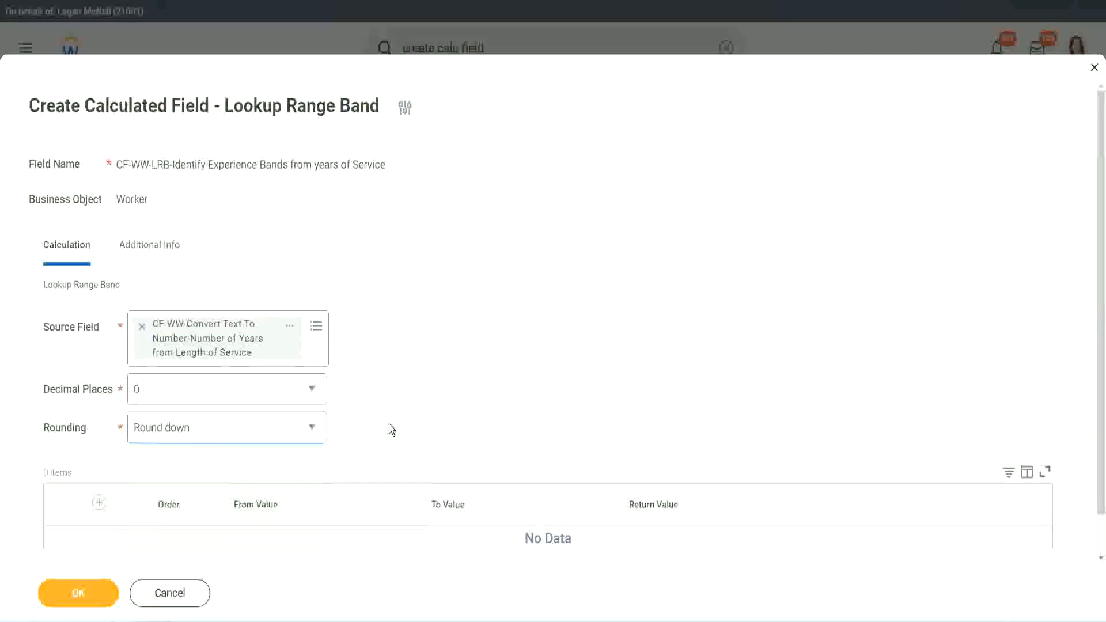
left_click(186, 424)
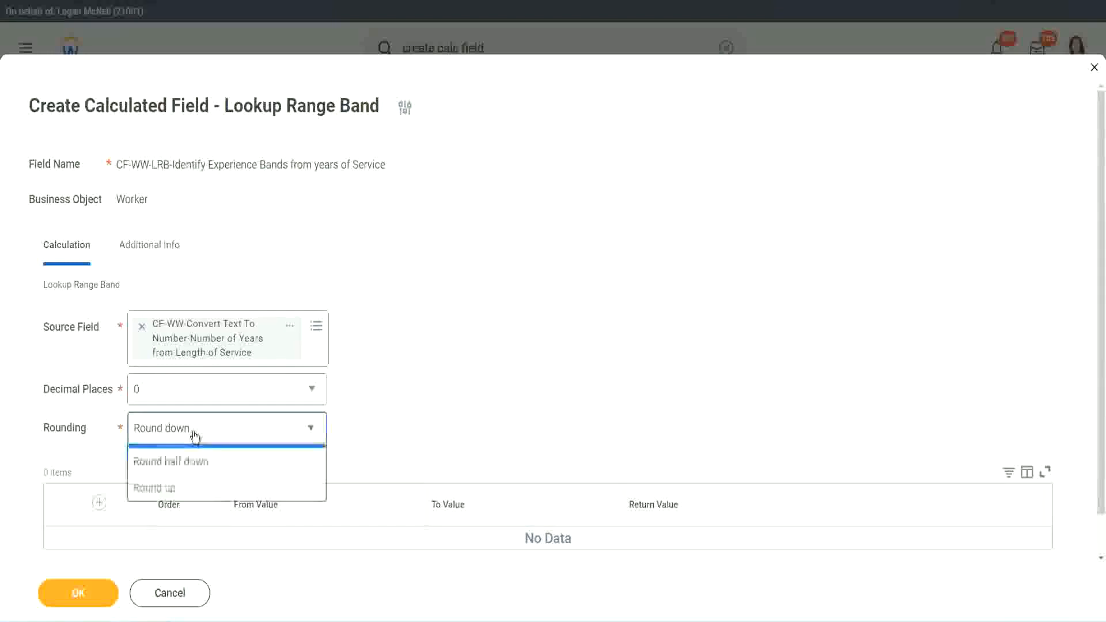
left_click(188, 481)
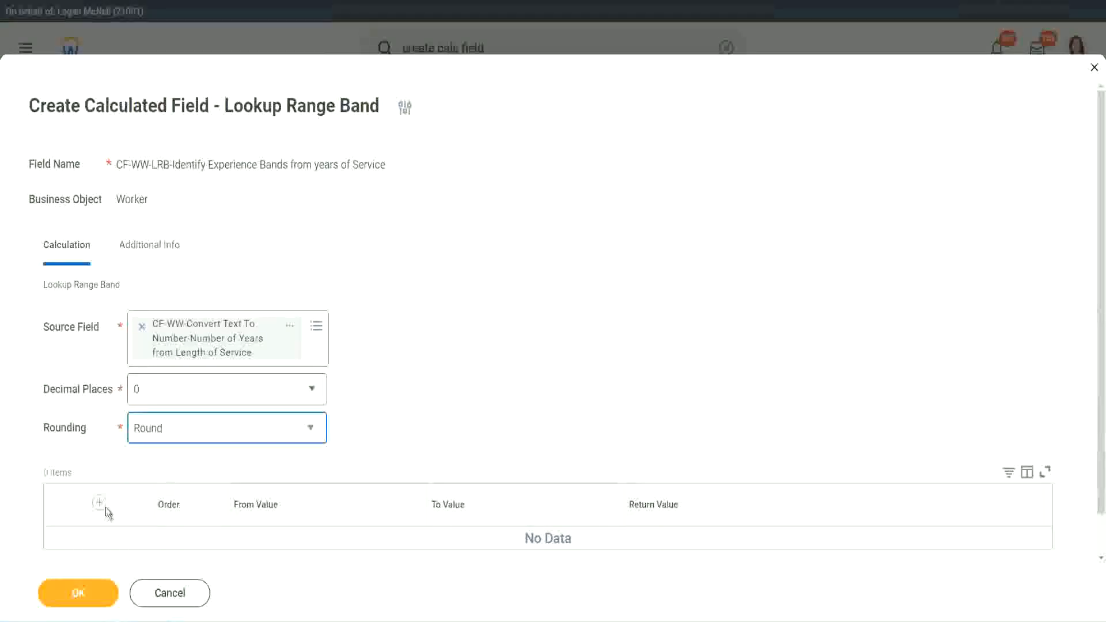
Step: Add the first range band from 0 to 7 with the return value "Amateur"
left_click(441, 397)
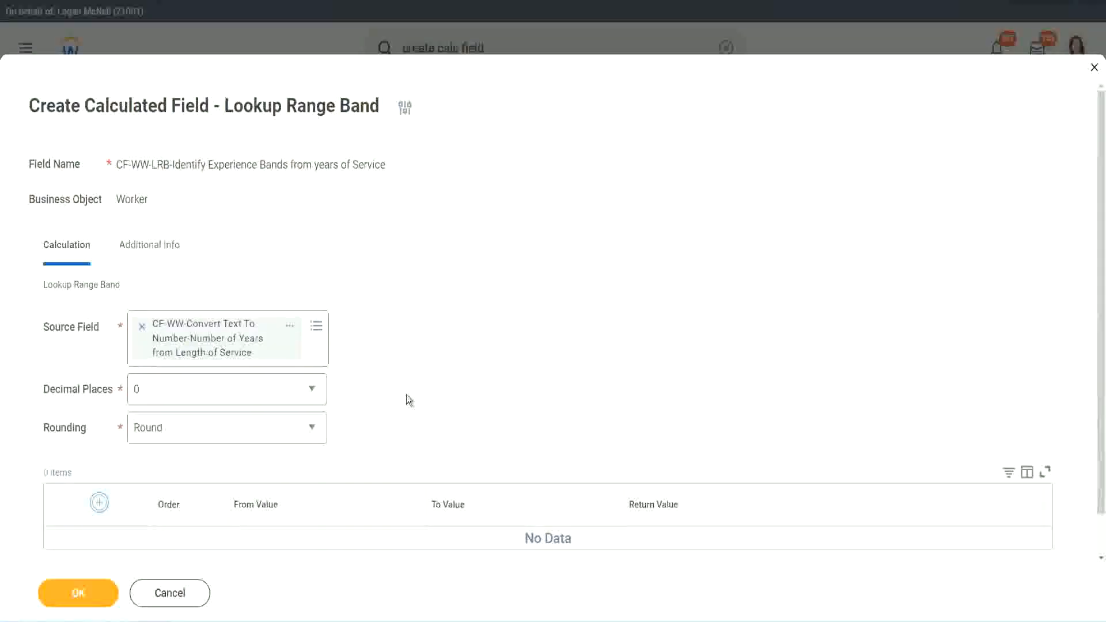
scroll(461, 341, "down", 2)
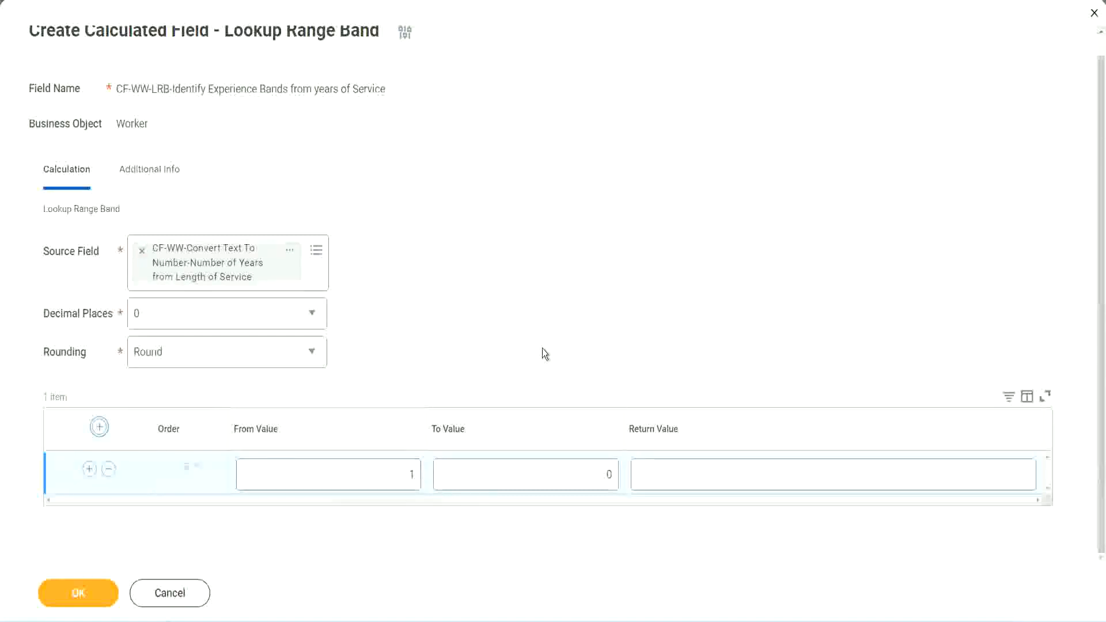
left_click(401, 480)
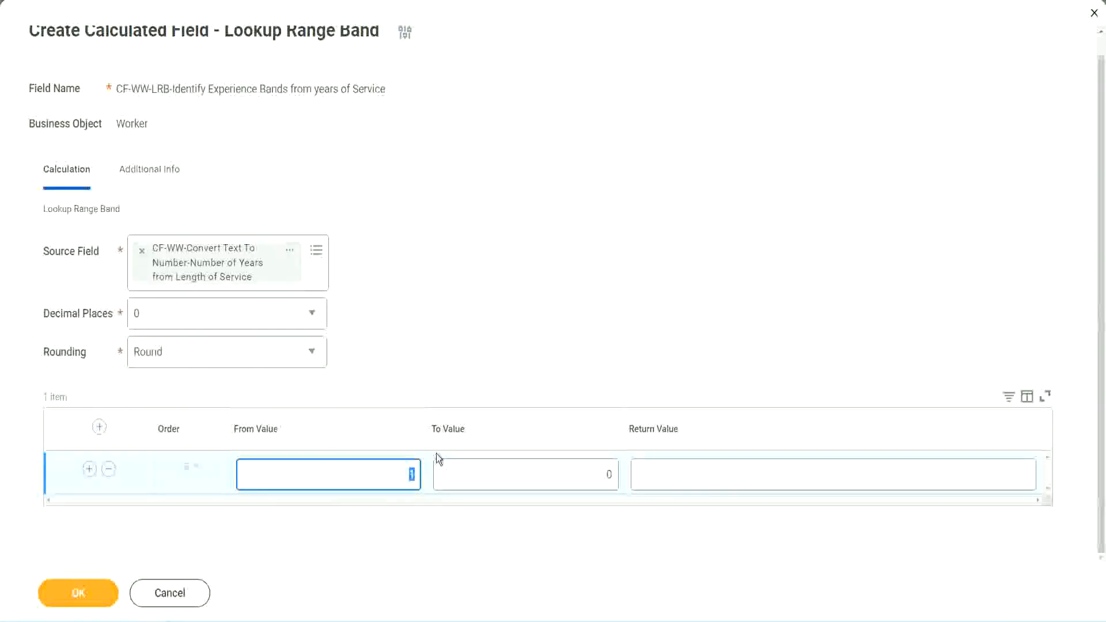
key("Tab")
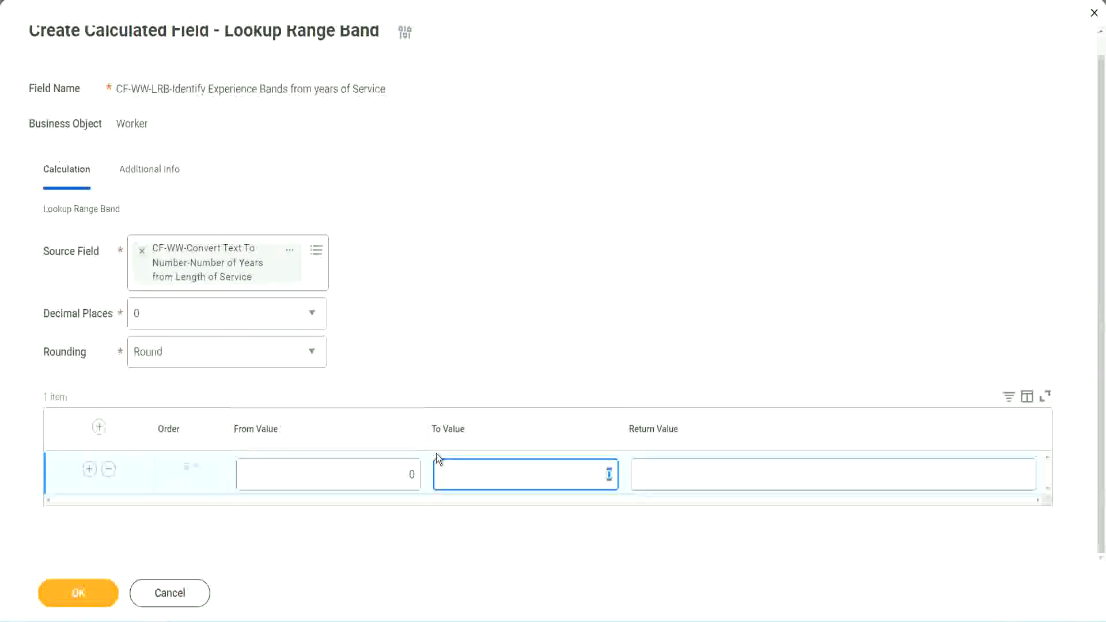
type("7")
key("Tab")
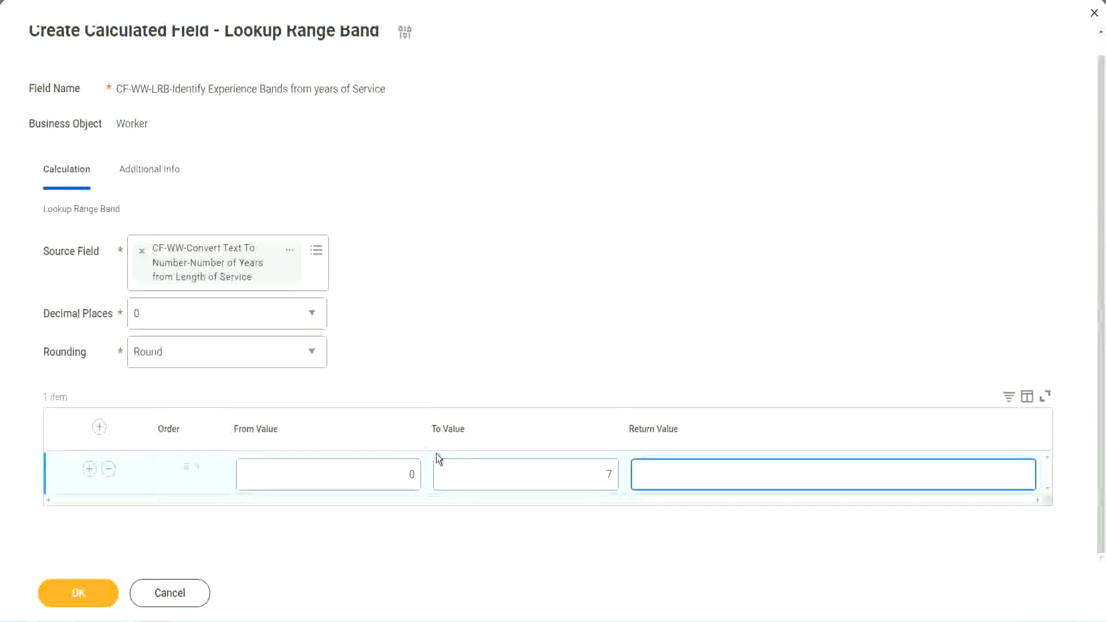
type("Amateur")
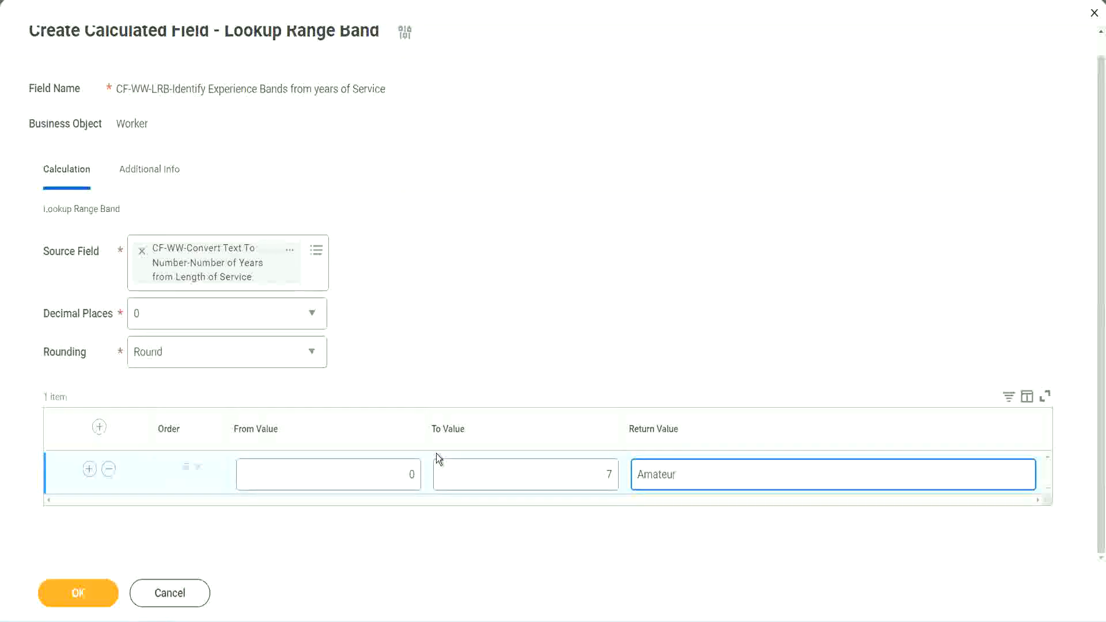
left_click(383, 483)
left_click(592, 464)
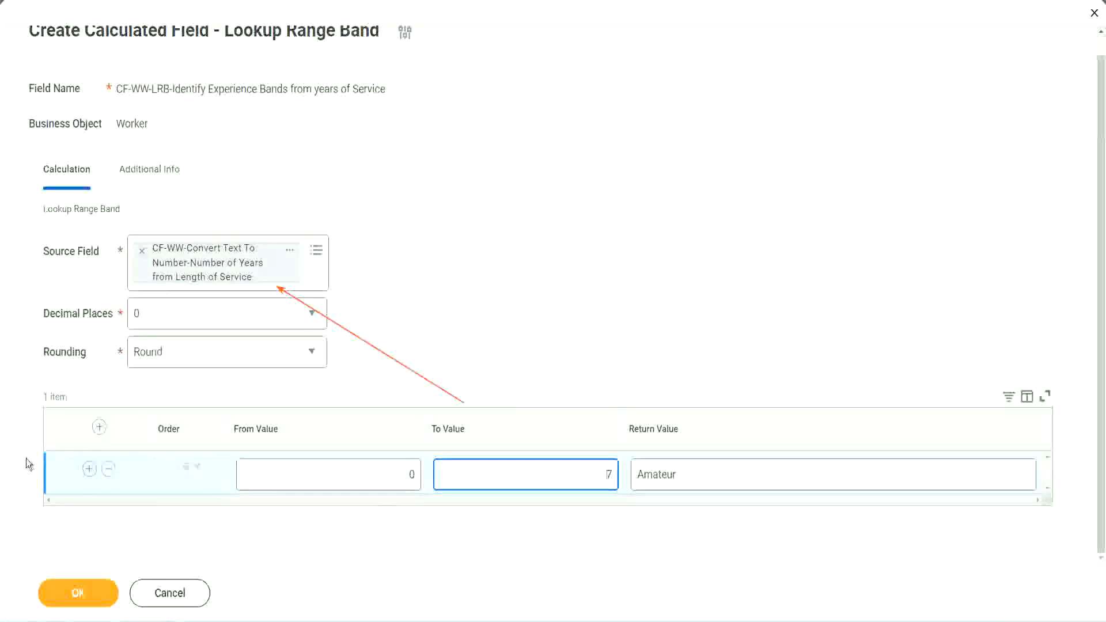
Step: Add a second range band from 8 to 15 with the return value "Experienced"
left_click(90, 469)
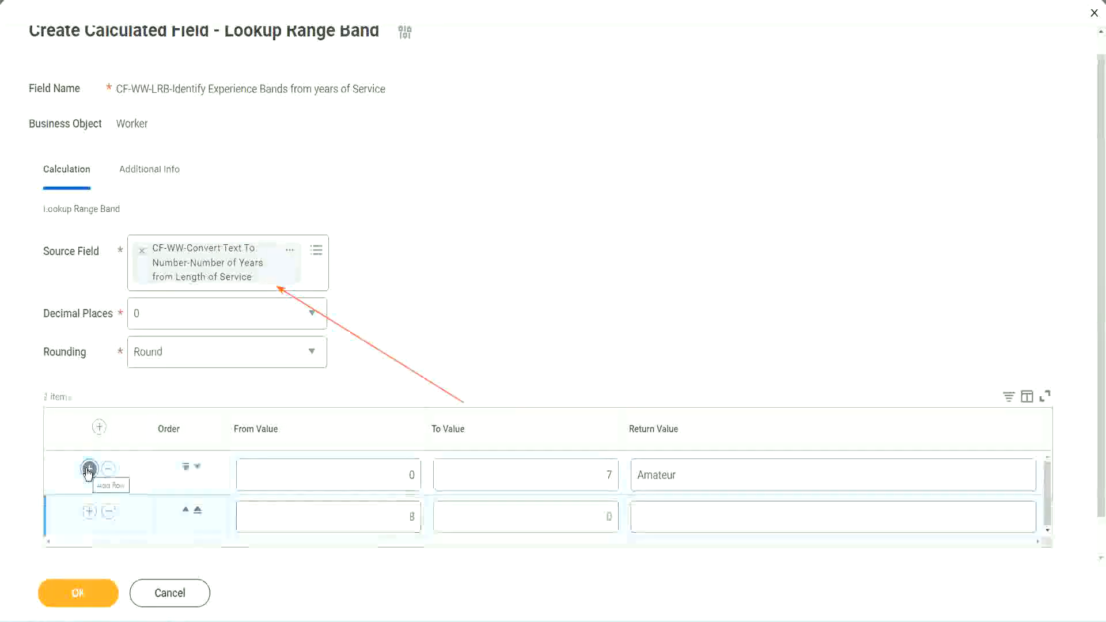
double_click(412, 517)
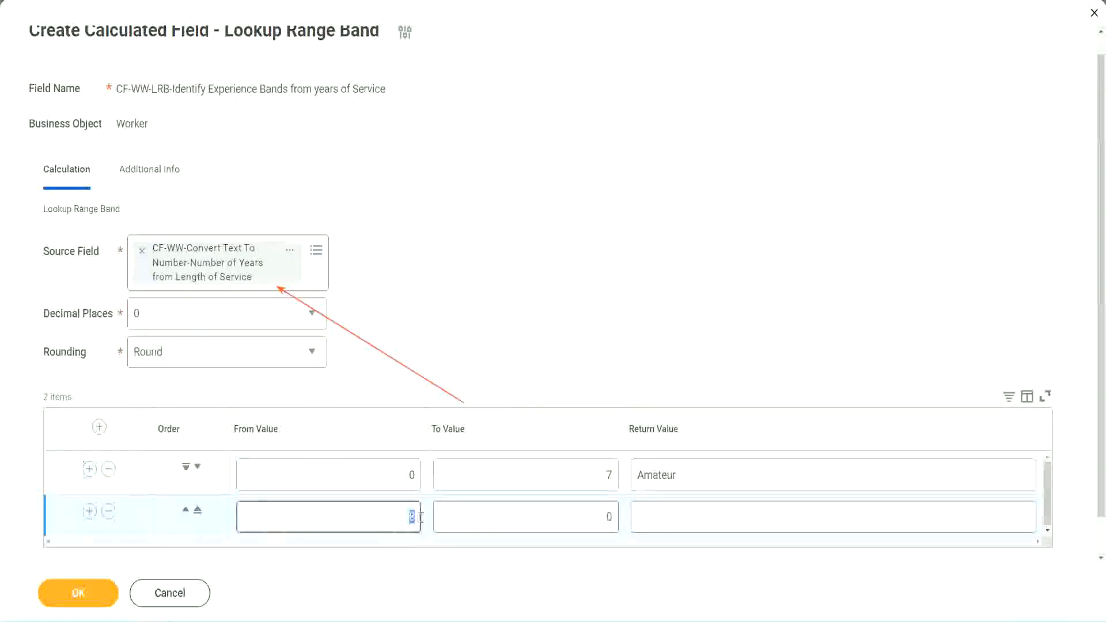
double_click(411, 475)
left_click(601, 479)
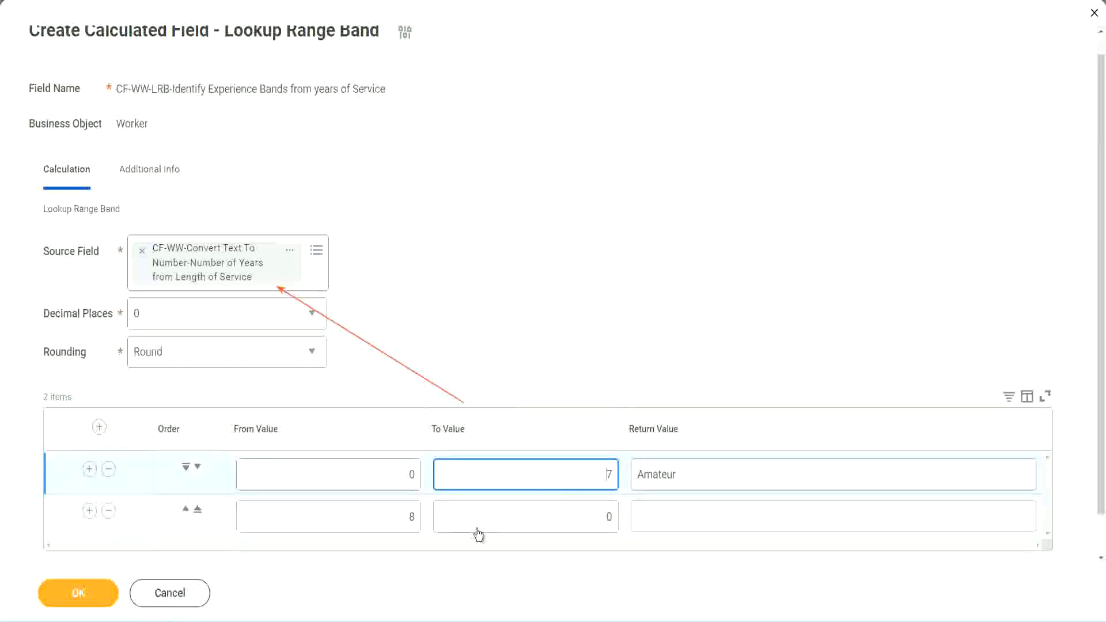
double_click(393, 516)
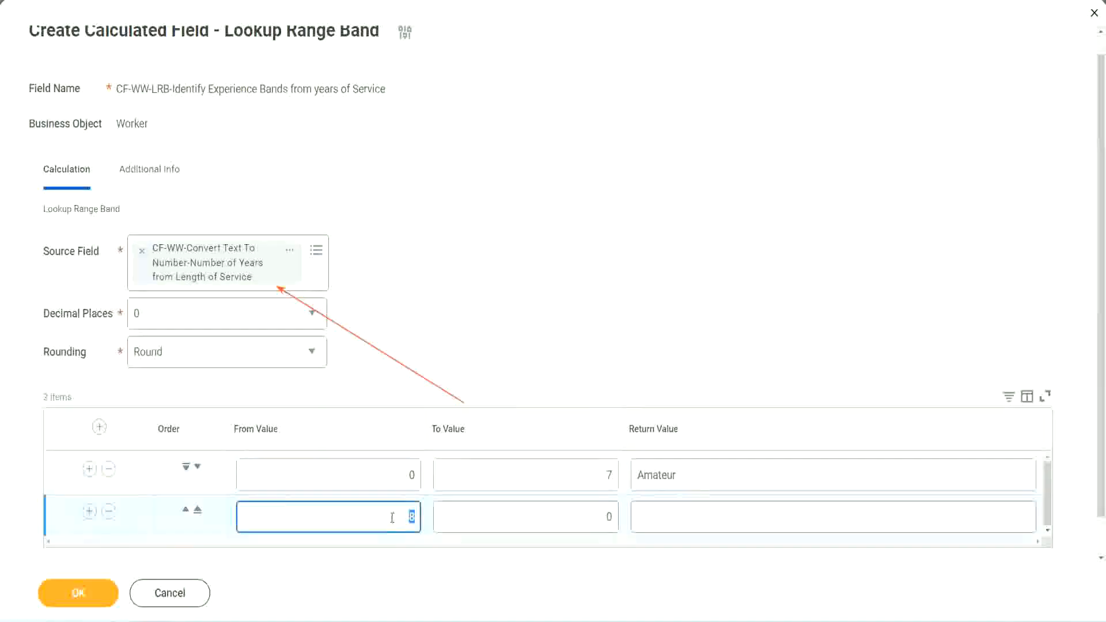
left_click(599, 517)
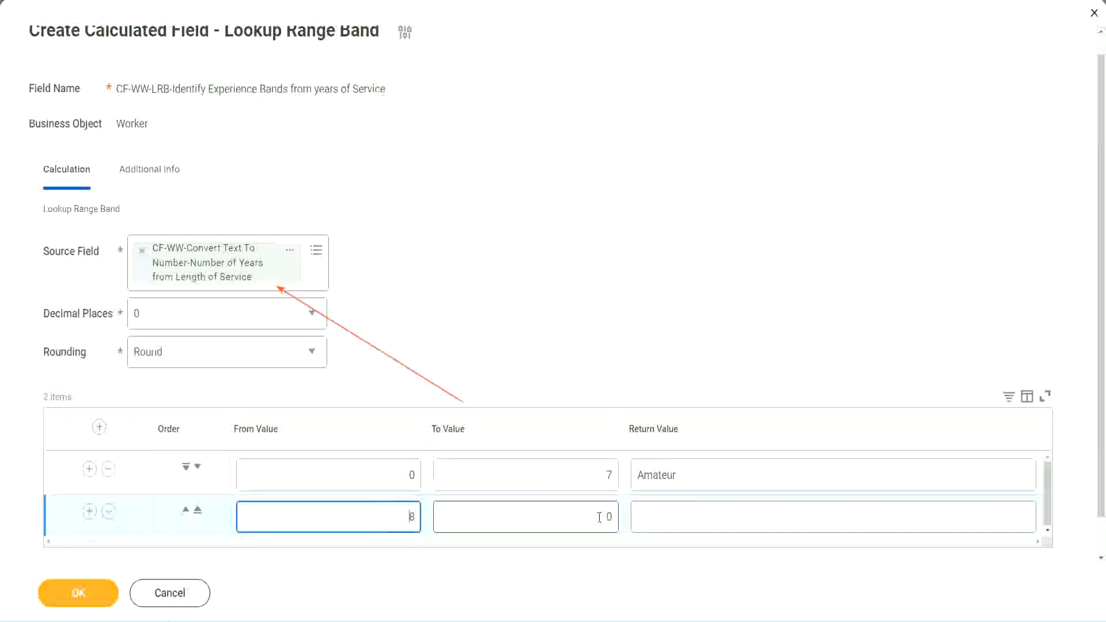
left_click(599, 516)
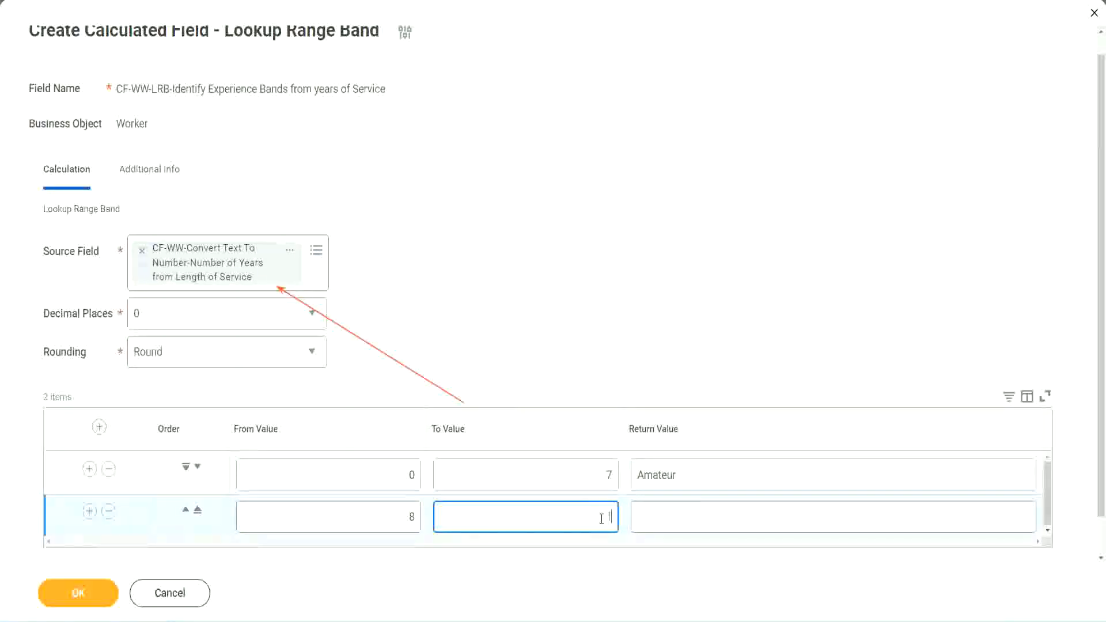
type("15")
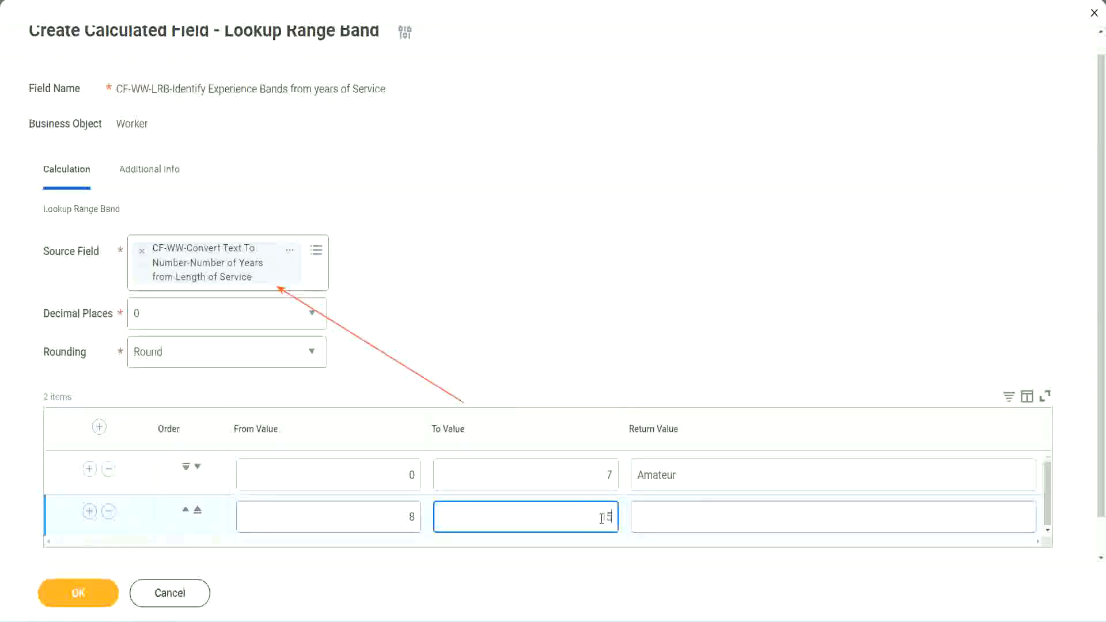
left_click(682, 514)
type("Ex")
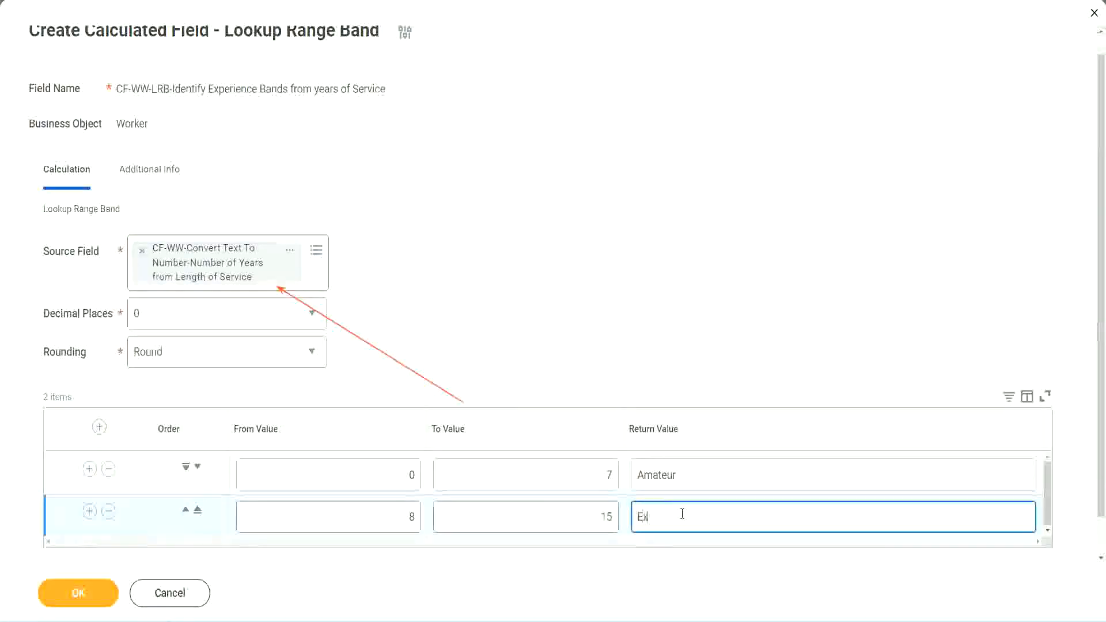
type("perienced")
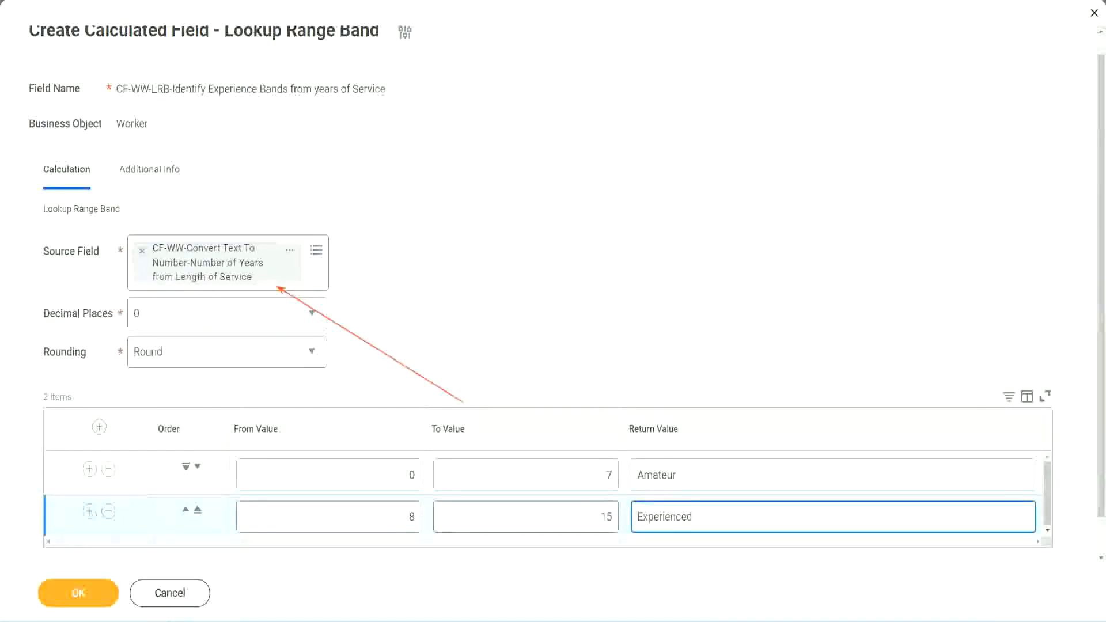
Step: Add a third range band from 16 to 30 with the return value "Senior"
left_click(89, 511)
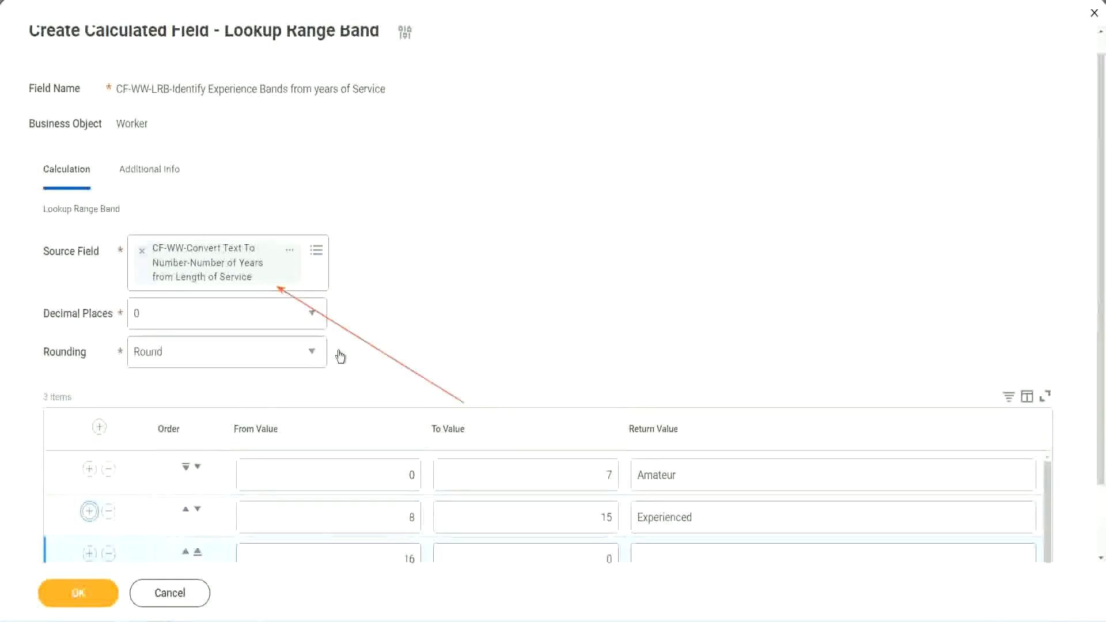
scroll(338, 353, "down", 2)
left_click(391, 476)
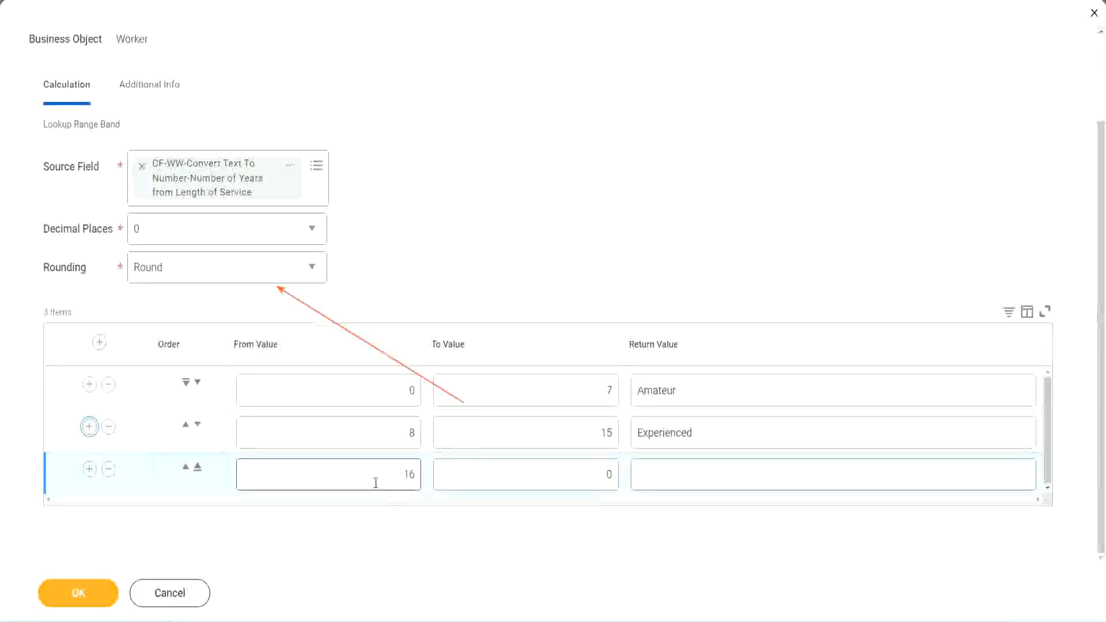
left_click(555, 475)
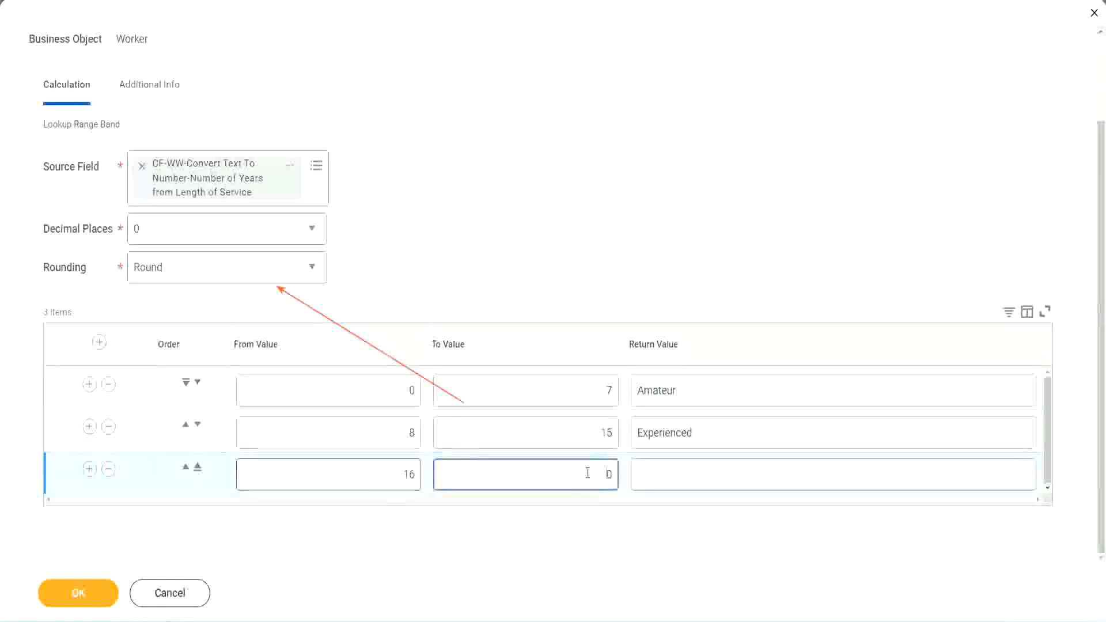
type("3")
key("Tab")
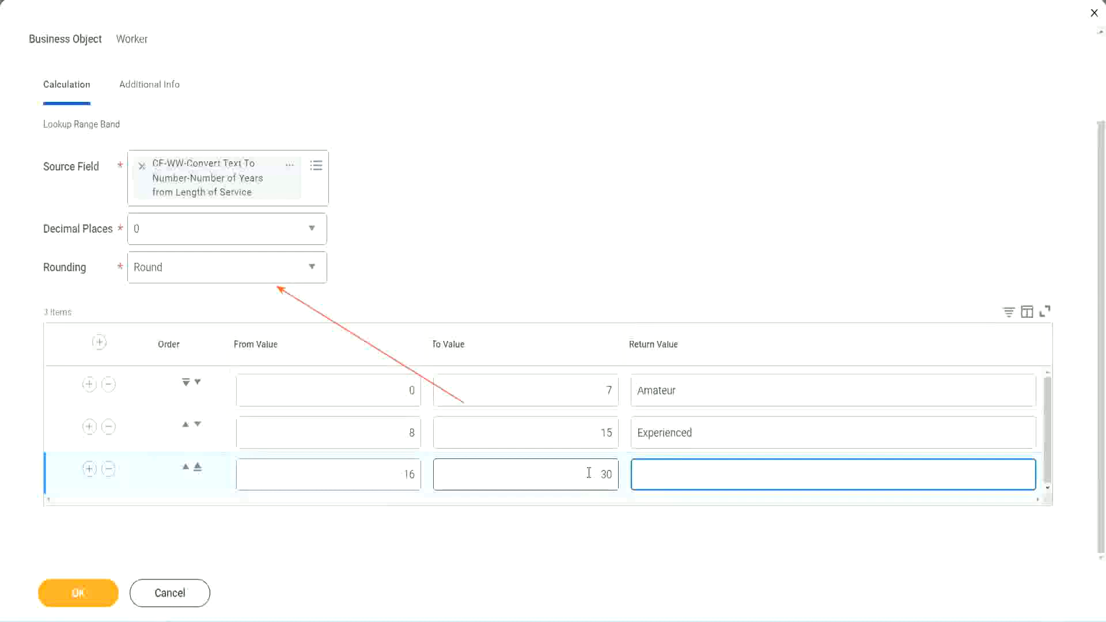
type("Senior")
Step: Add a fourth range band from 31 to 1000 with the return value "Legend"
left_click(89, 468)
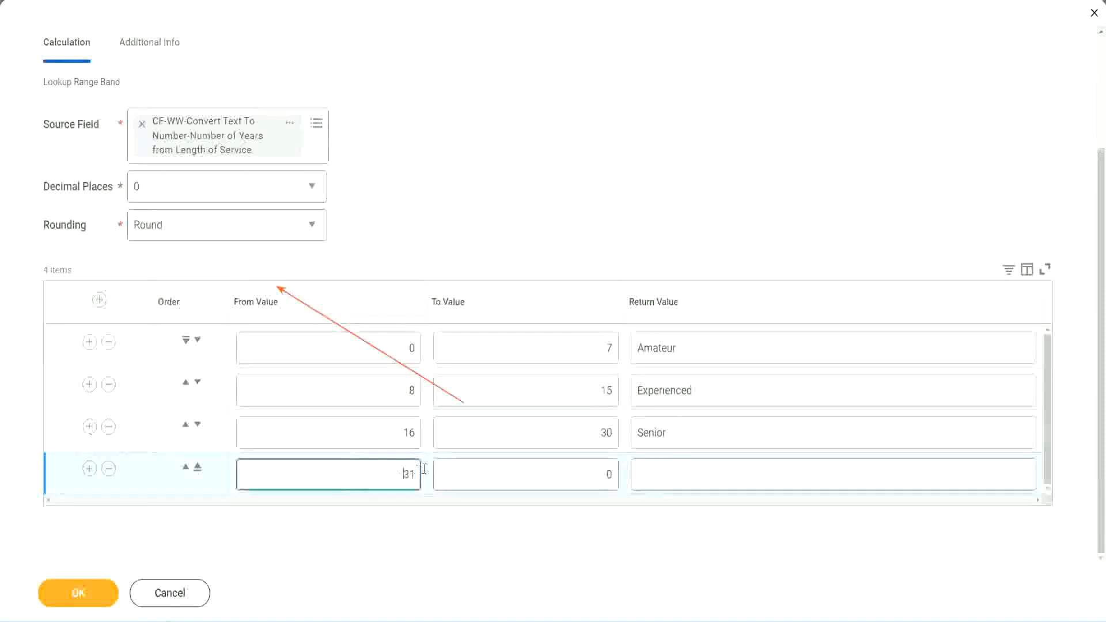
double_click(373, 466)
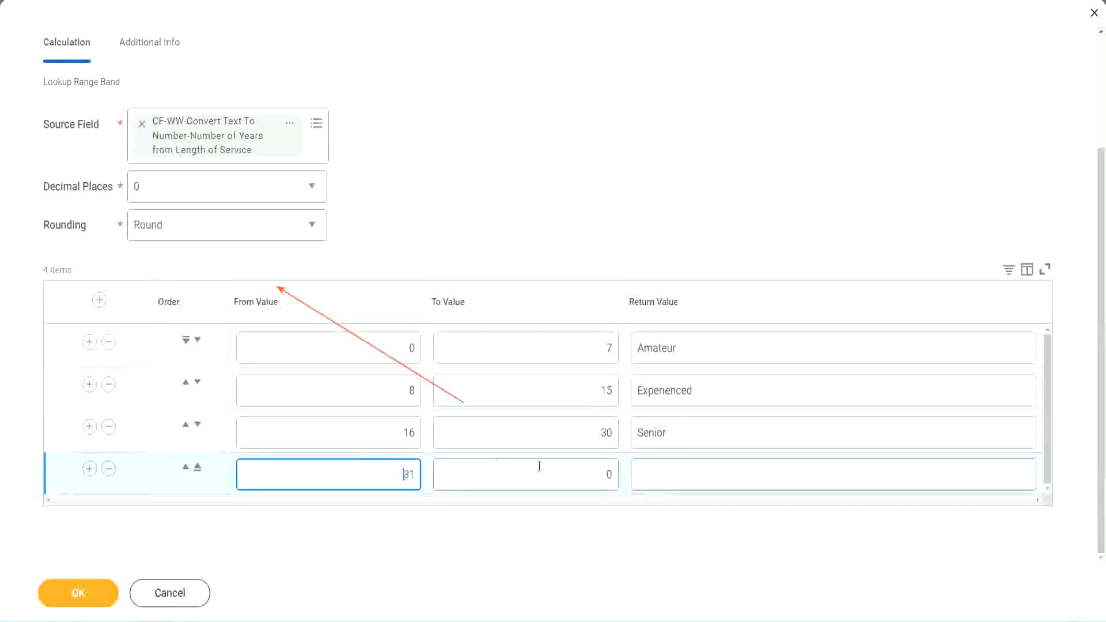
left_click(596, 475)
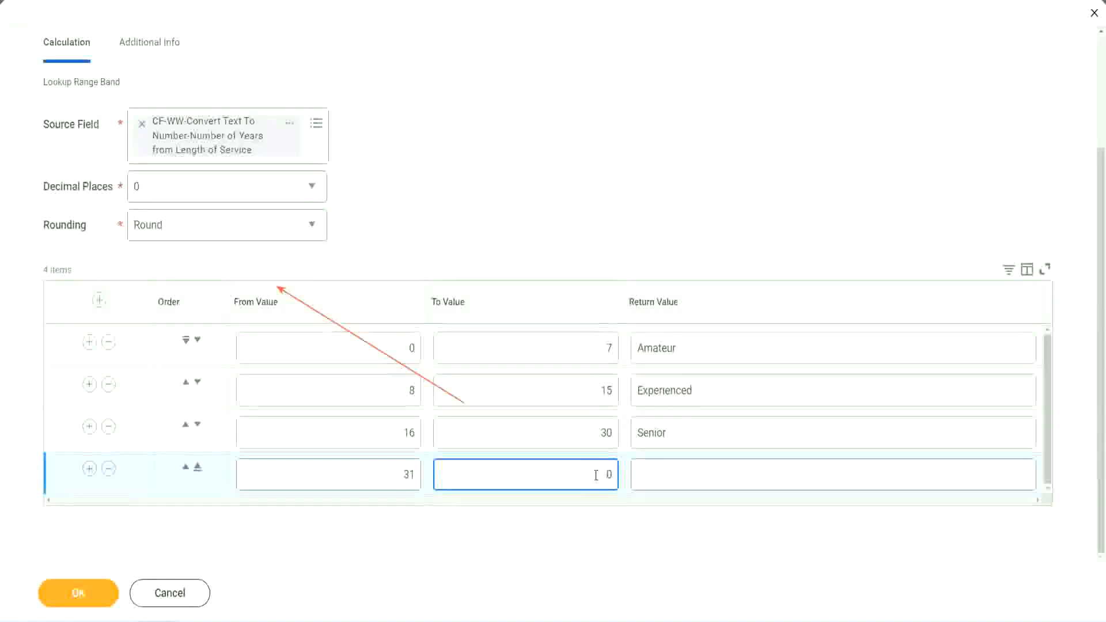
type("1000")
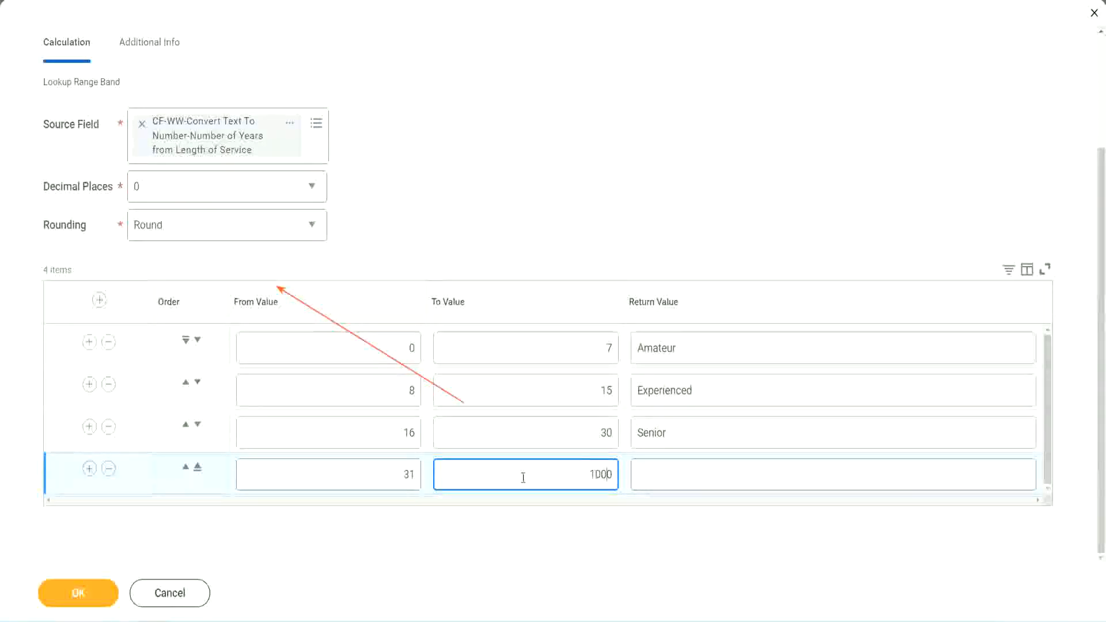
left_click_drag(576, 466, 636, 465)
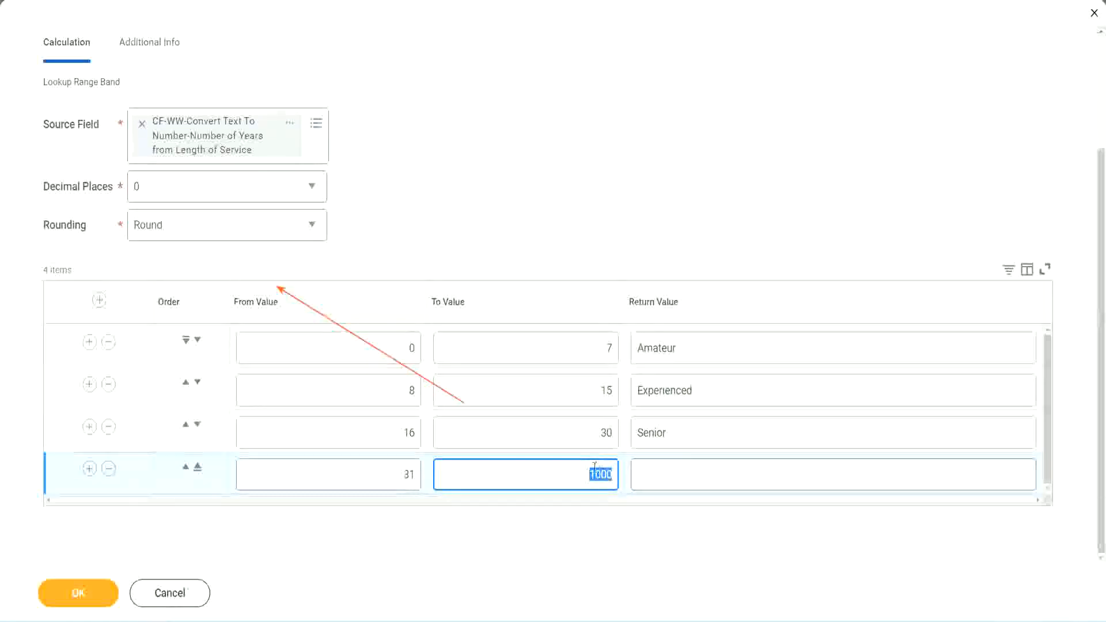
left_click_drag(584, 472, 620, 471)
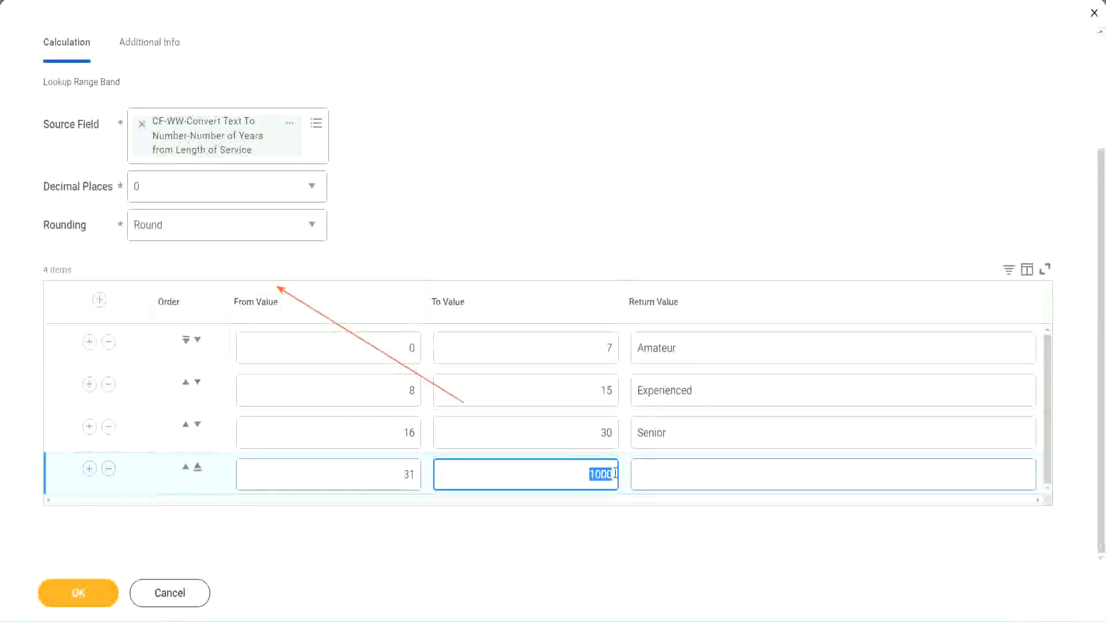
left_click(691, 474)
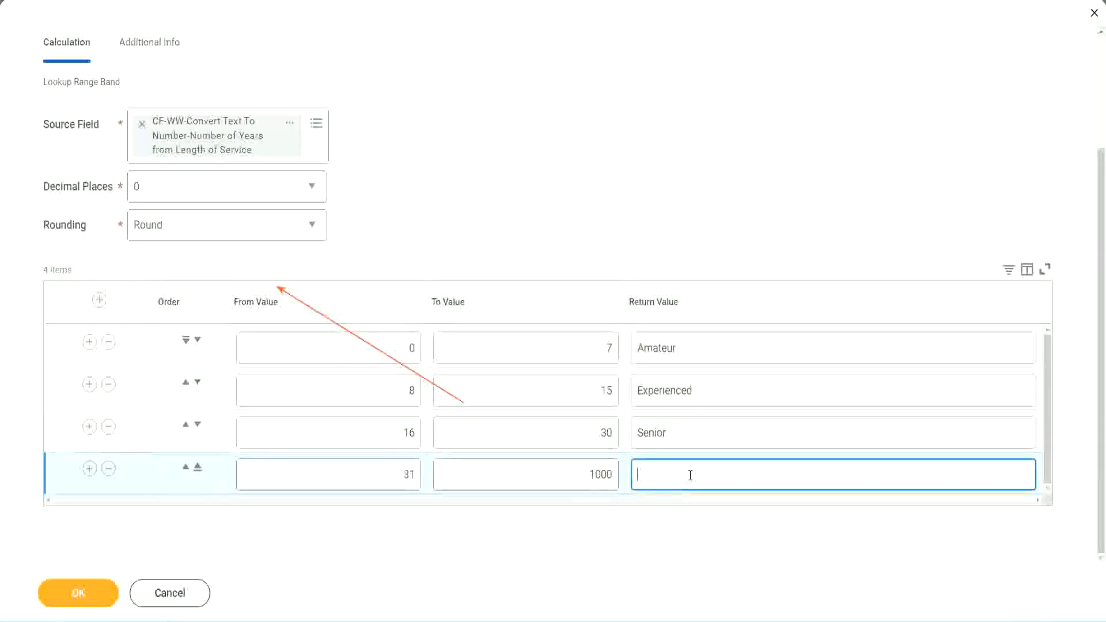
type("Legend")
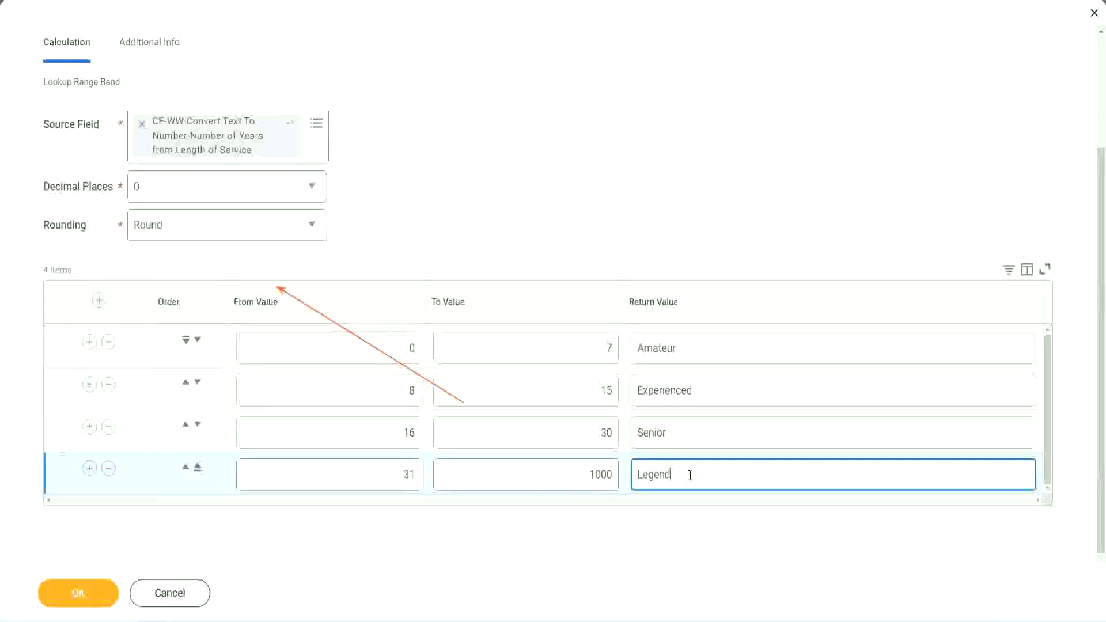
left_click(516, 191)
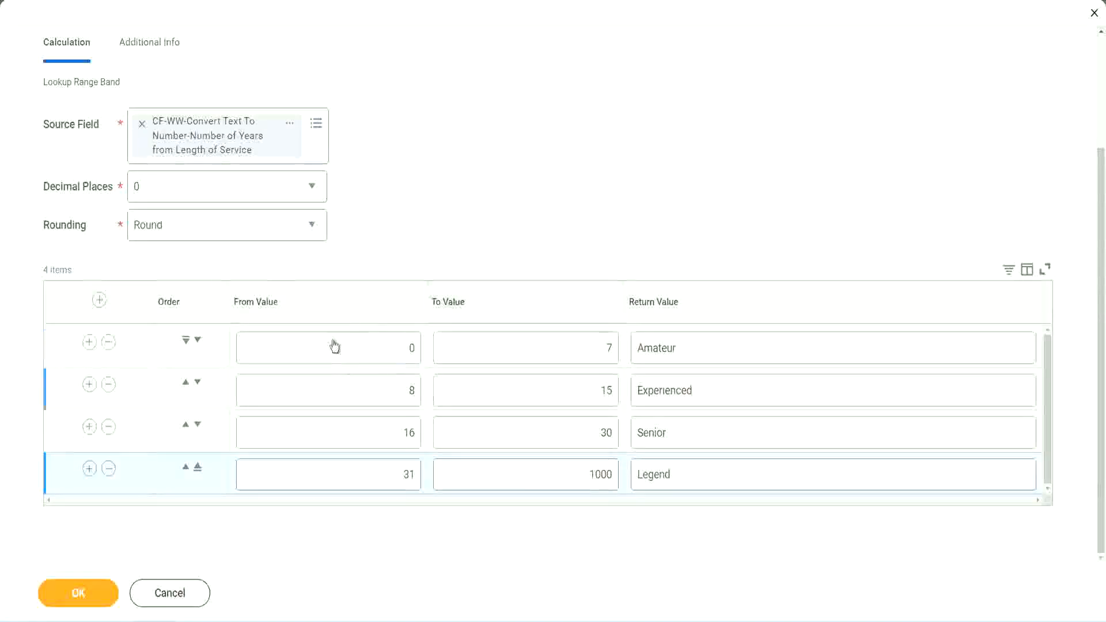
Step: Review the from and to values and the return values of all the range bands
left_click(718, 347)
left_click(714, 391)
left_click(696, 441)
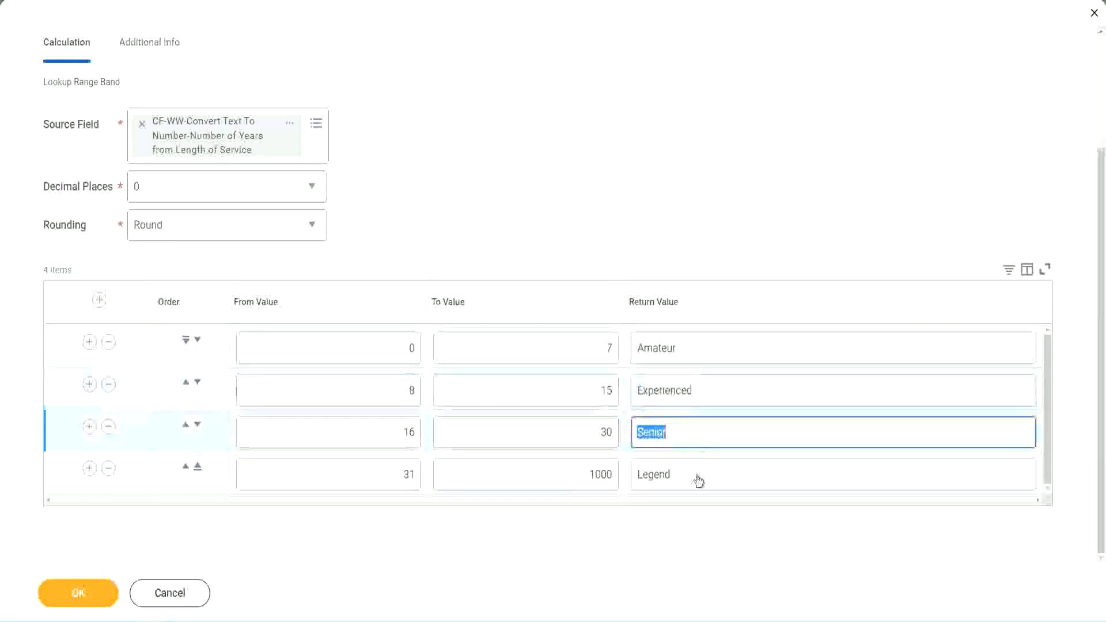
left_click(696, 474)
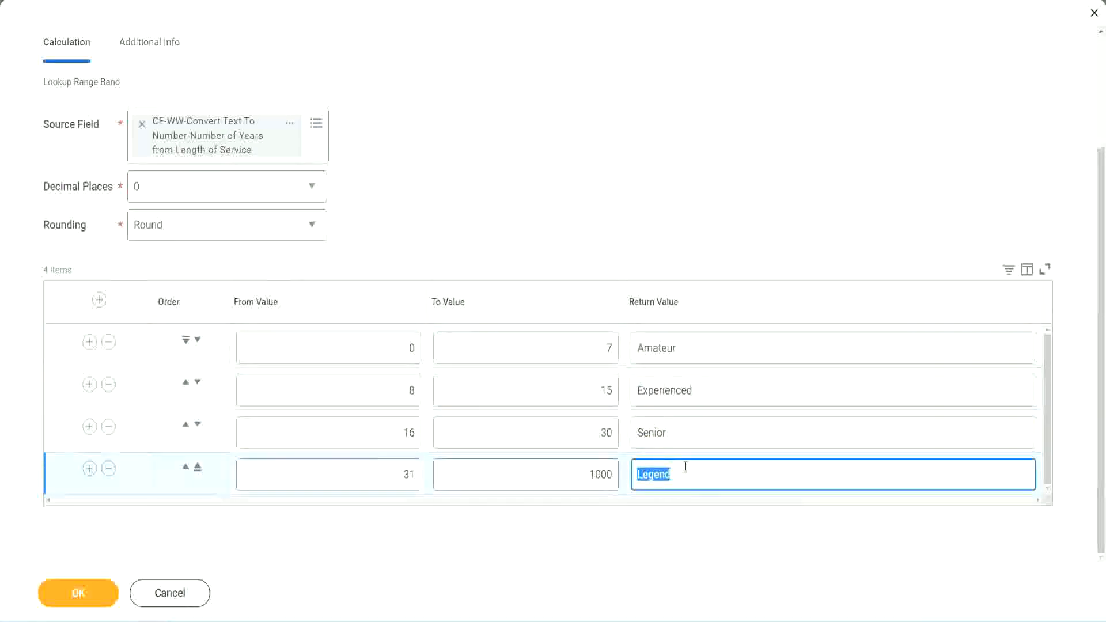
left_click(358, 348)
left_click(567, 342)
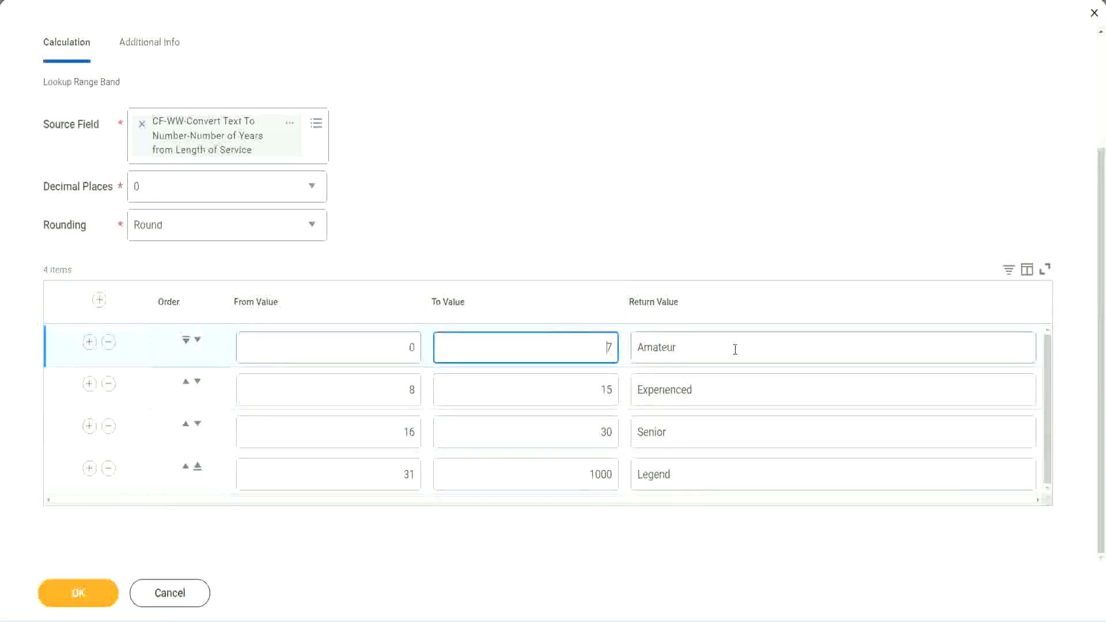
left_click(733, 347)
left_click(718, 388)
left_click(704, 441)
left_click(695, 474)
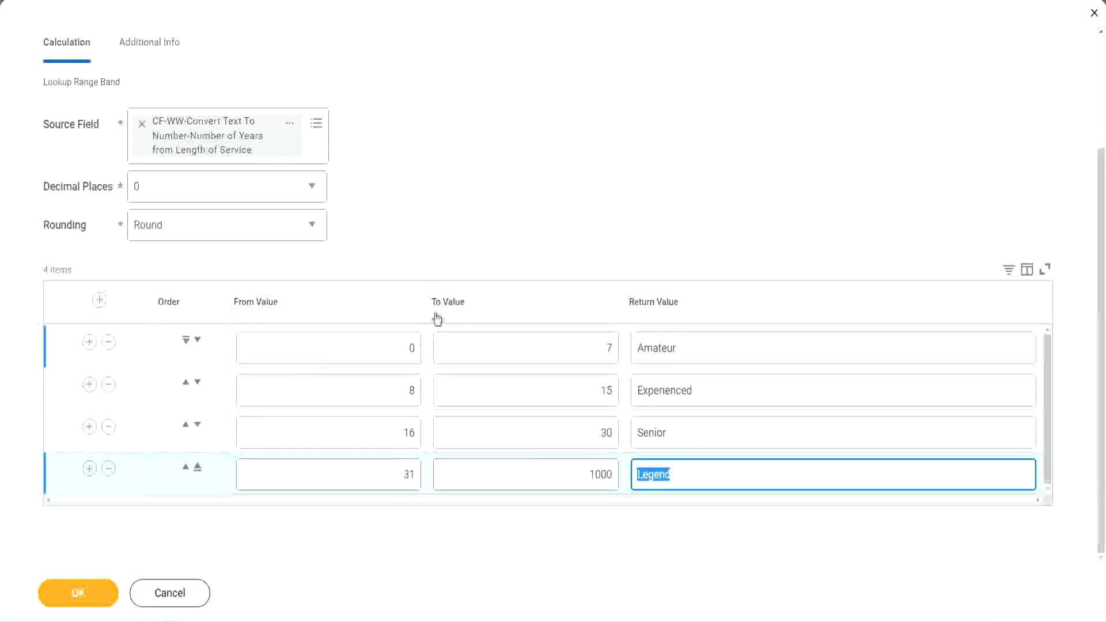
left_click(513, 242)
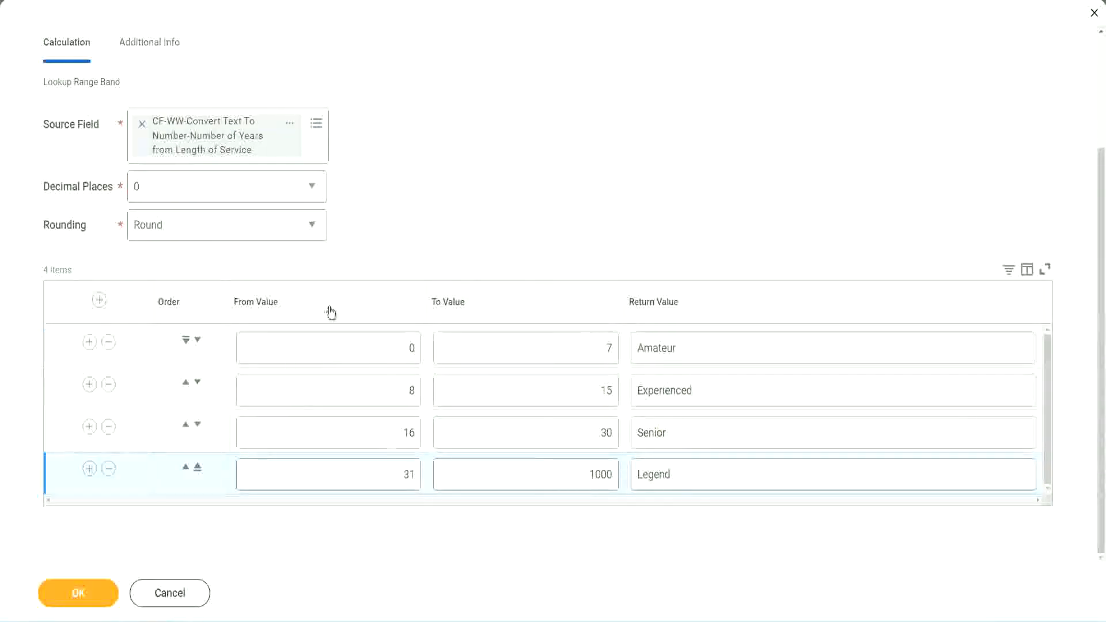
Step: Save the Lookup Range Band calculated field and copy its name from the save confirmation
left_click(77, 591)
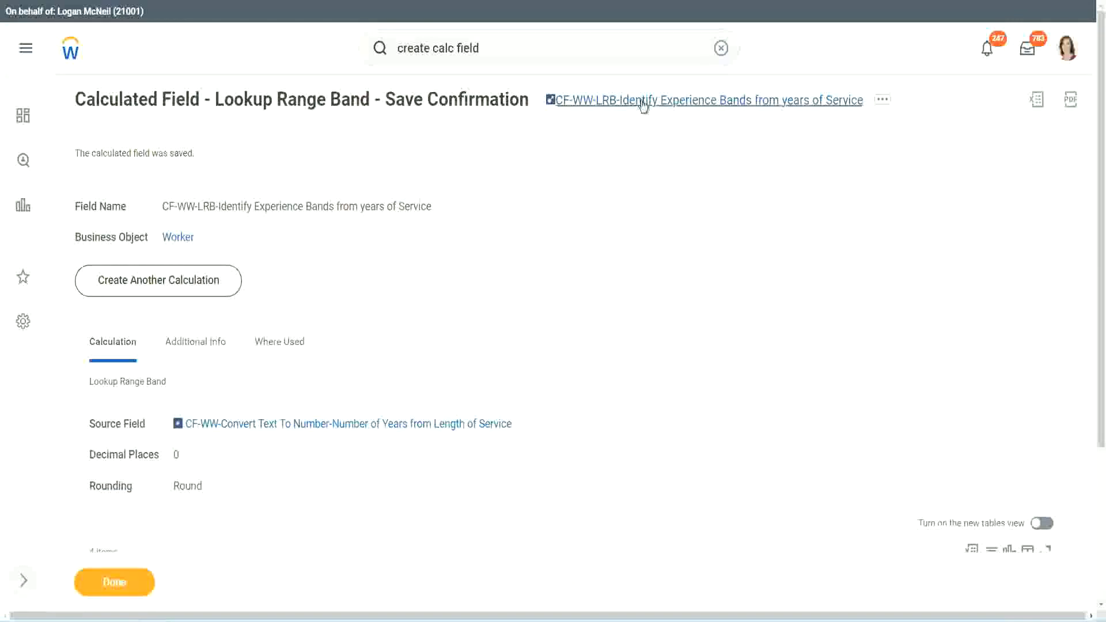
right_click(641, 106)
left_click(656, 167)
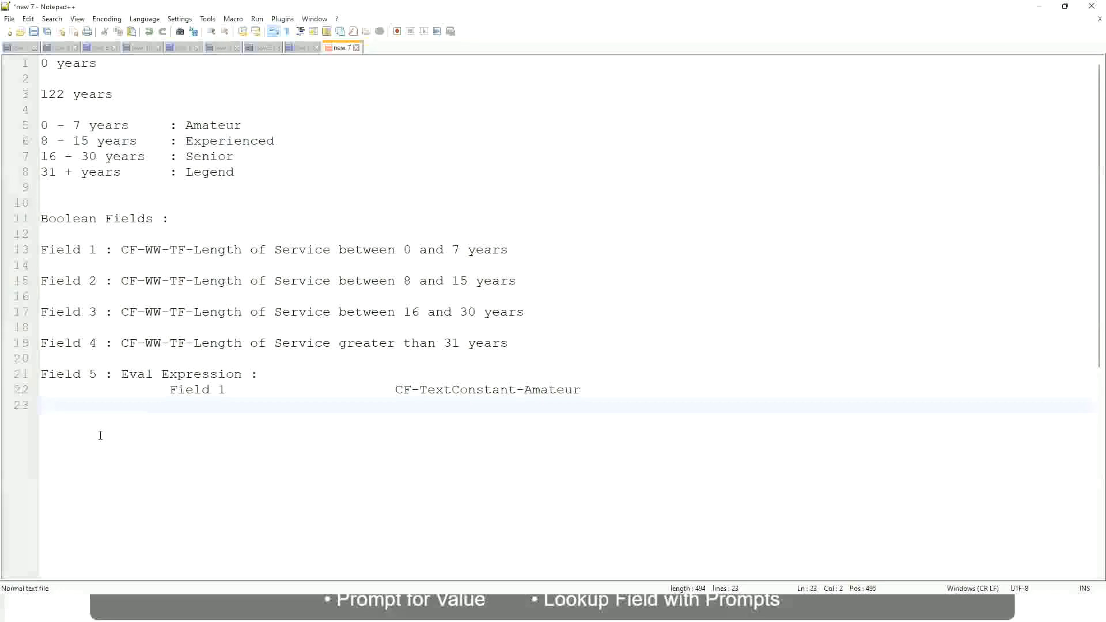
Step: Switch to the Notepad++ notes and add "10,000 USD" on a new line below the Eval Expression entry
key("Return")
key("Return")
key("Left")
type("10,")
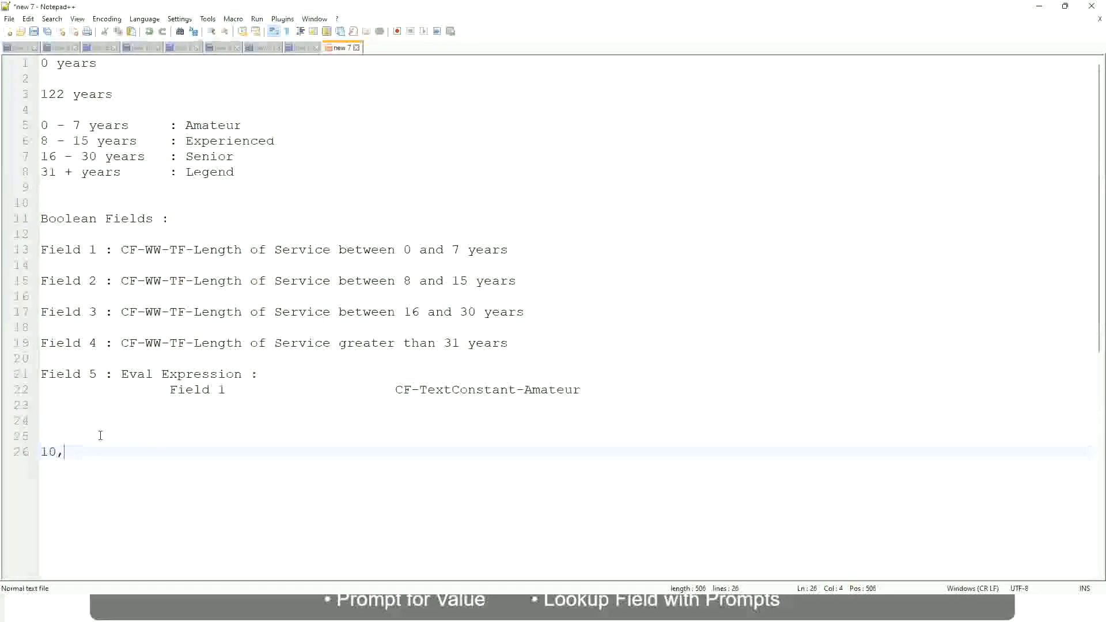
type("000 USD")
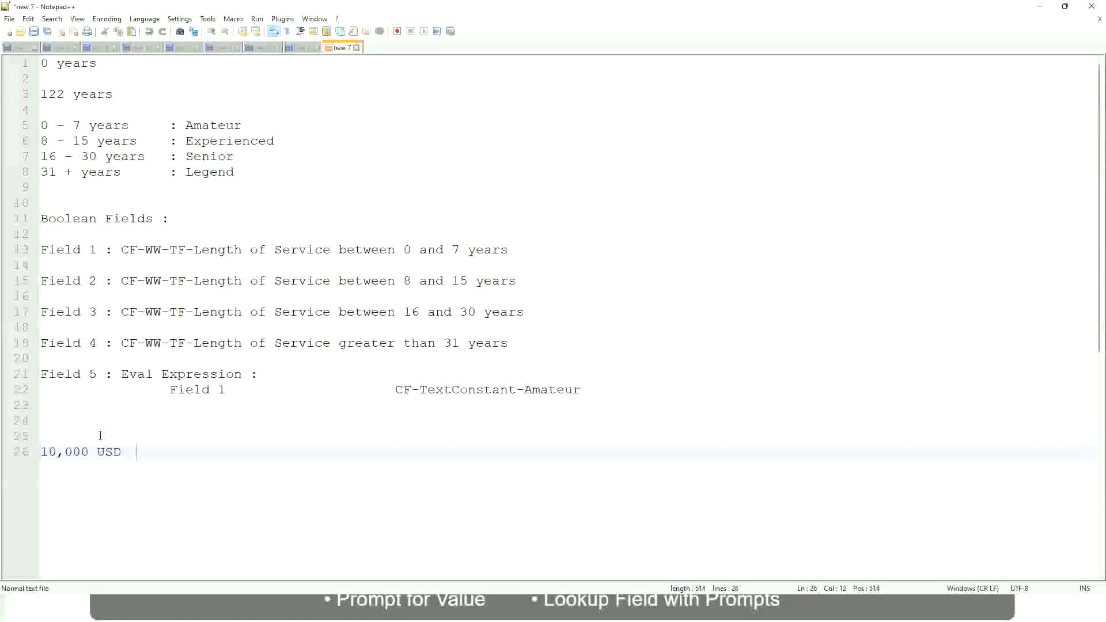
Step: Add "1,000,000 USD" on the same line, spaced well apart from "10,000 USD"
key("Tab")
key("Tab")
key("Tab")
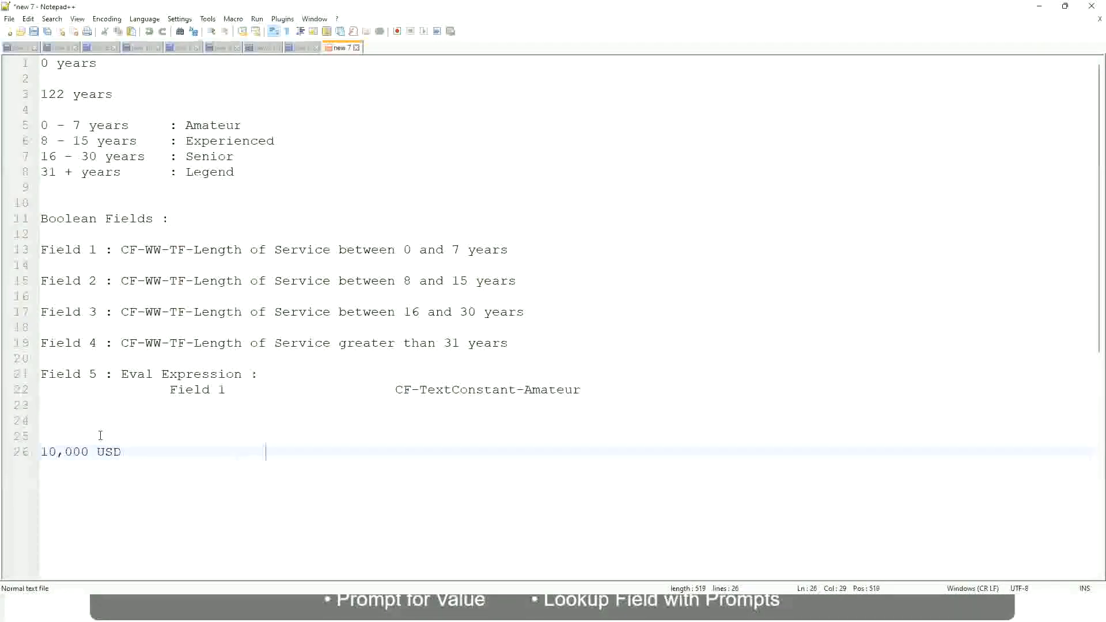
type("1,000,000")
key("Left")
key("Left")
key("Left")
key("Left")
key("Left")
key("Left")
key("Left")
key("Left")
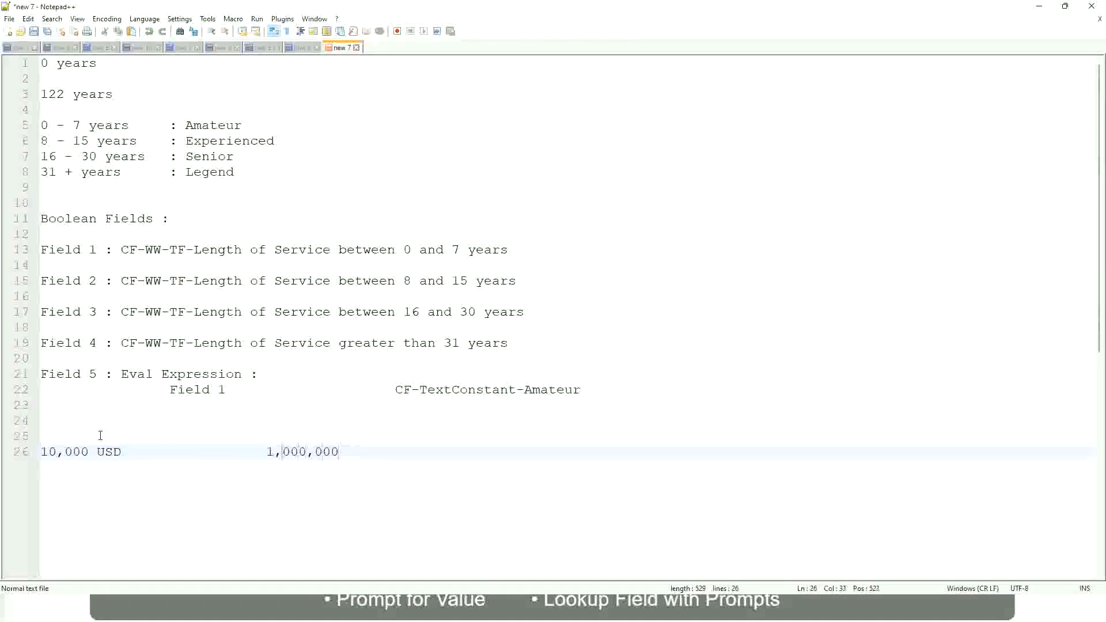
key("Right")
key("Right")
key("Right")
key("Right")
key("Right")
key("Right")
key("Right")
key("Right")
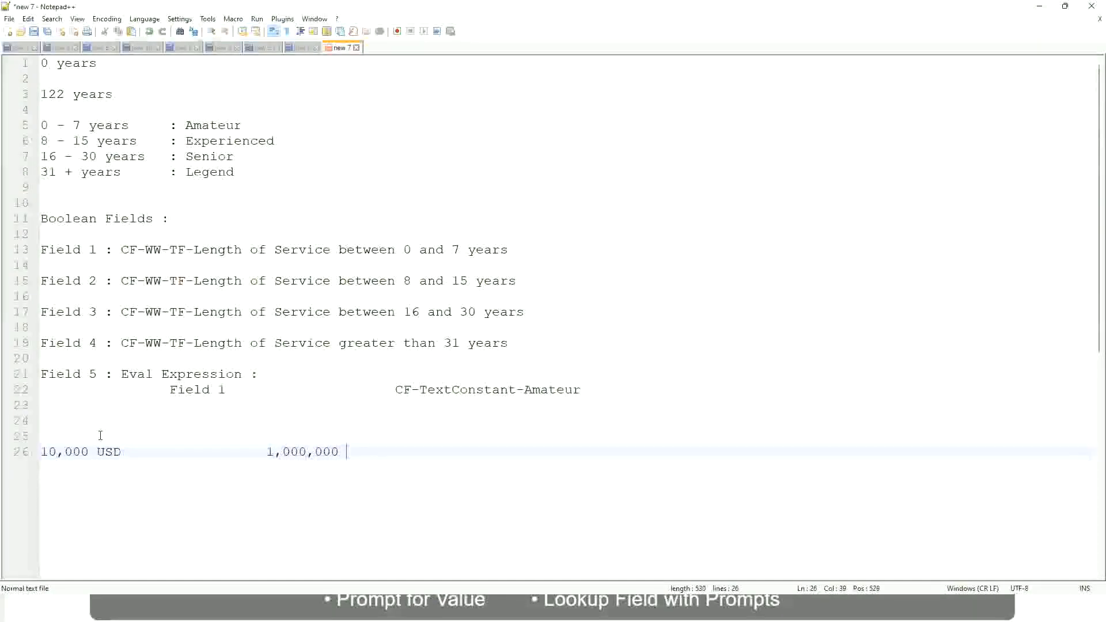
type("USD")
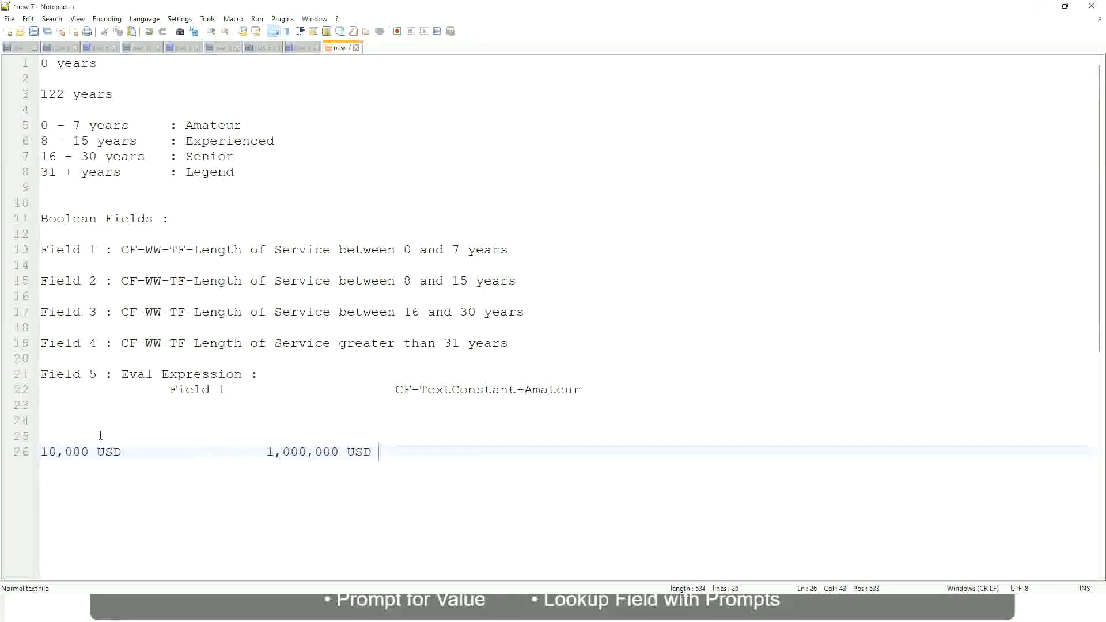
Step: Add the band "10 - 50,000 : Low" below the USD amounts, leaving a blank line between and spacing the label apart
key("Return")
key("Return")
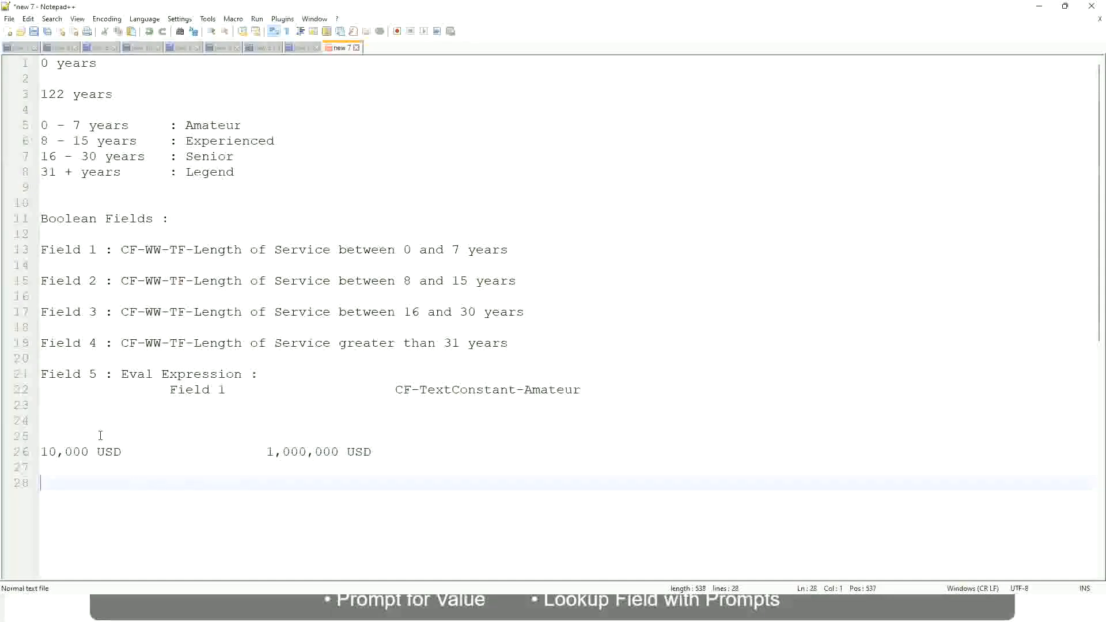
type("10 - 50,000")
key("Tab")
key("Tab")
key("Tab")
key("Tab")
type(": Low")
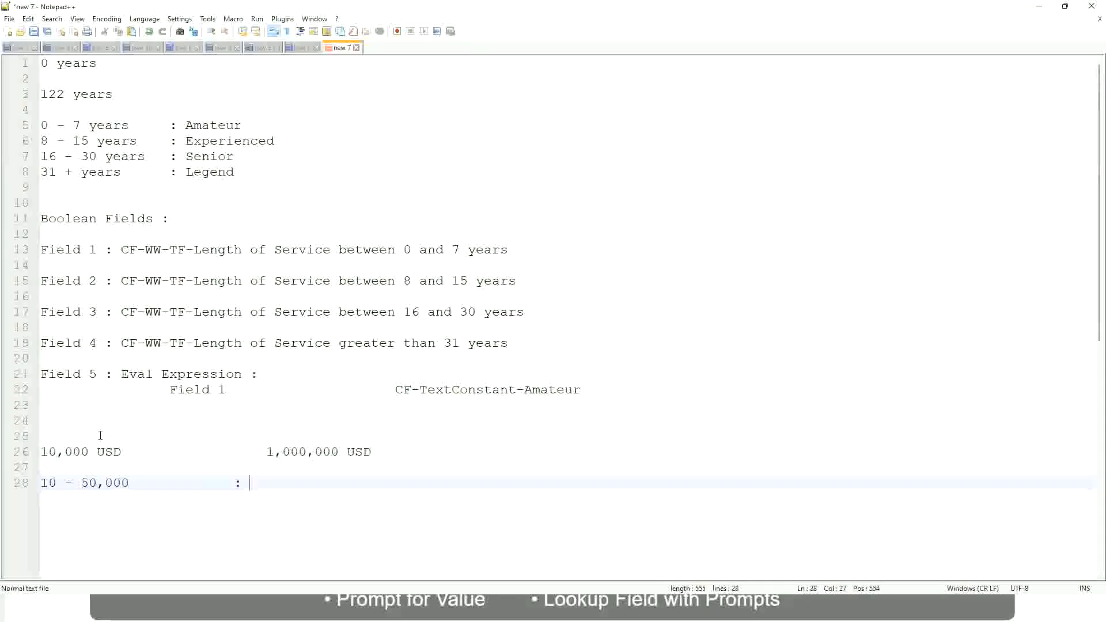
Step: Add the band "50,001 - 150,000 : Medium" directly below the Low band, with its label aligned to the one above
key("Return")
key("Return")
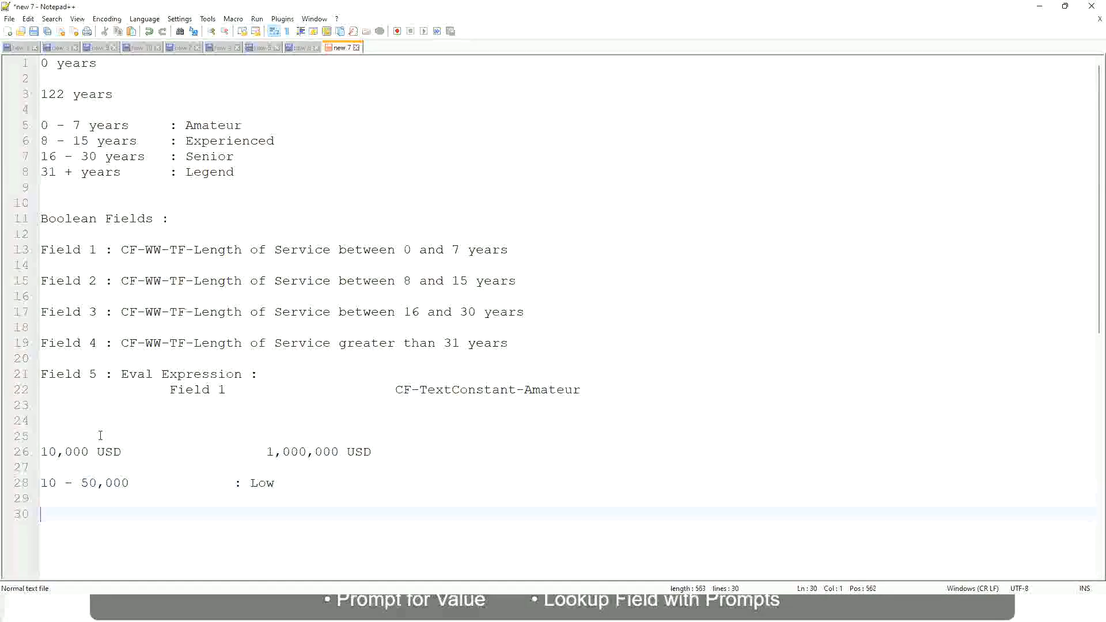
key("Up")
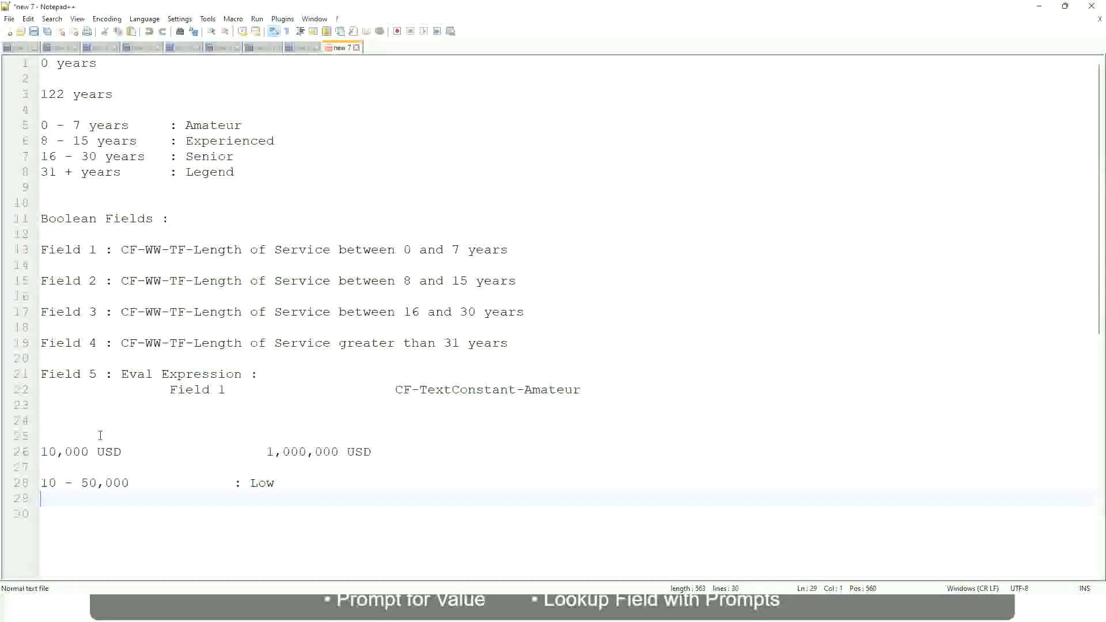
type("50,001 - 150,000")
key("Tab")
key("Tab")
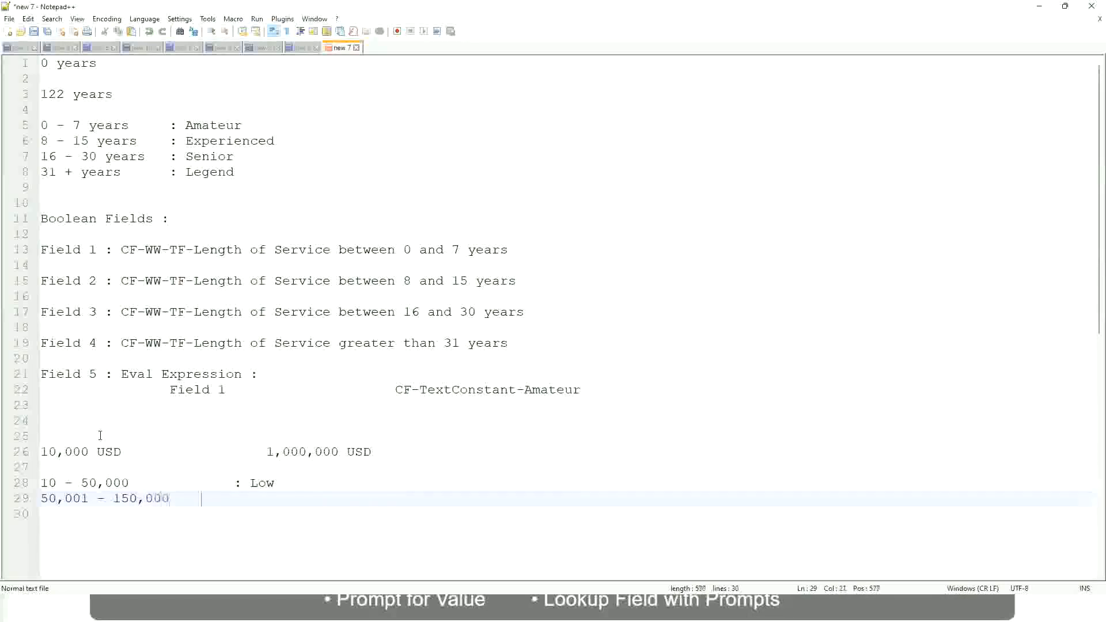
type(": Medium")
Step: Add the band "> 150,000 : High" on the line below the Medium band, with its label aligned to the others
key("Return")
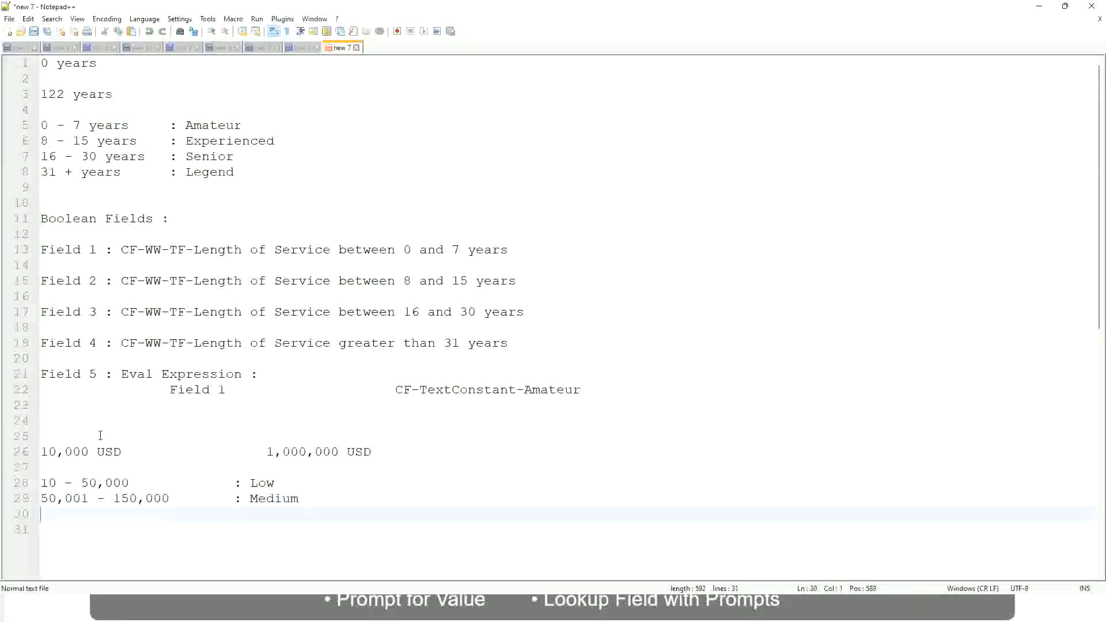
type("> 150,000")
key("Tab")
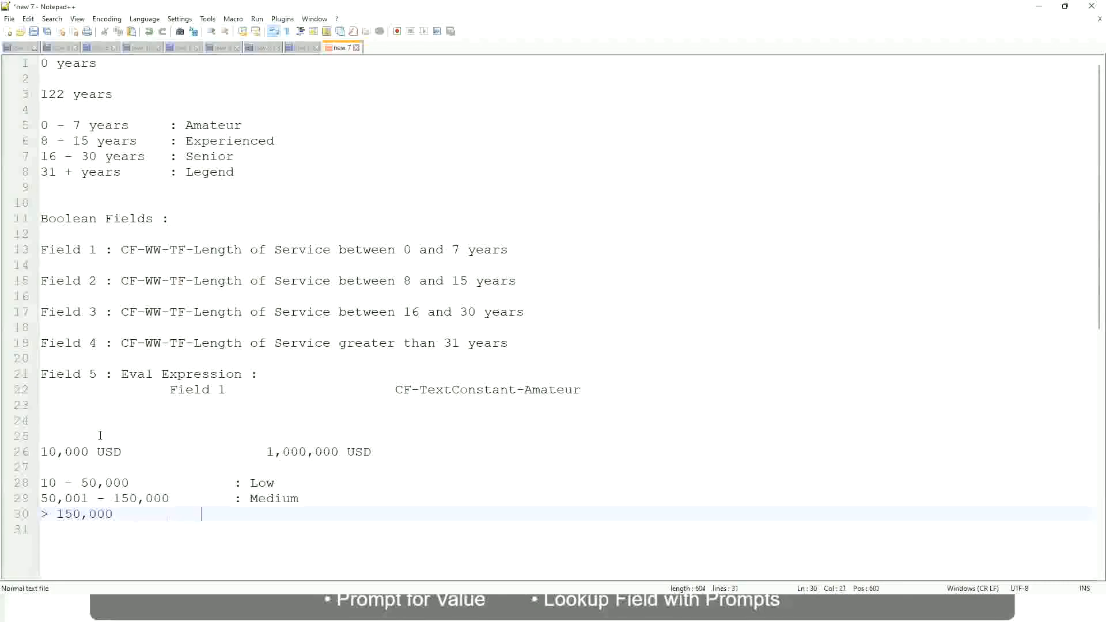
key("Tab")
type(": High")
Step: Review the lower and upper USD amounts against the Low, Medium and High bands in the notes
left_click(35, 451)
left_click(35, 452)
left_click(48, 451)
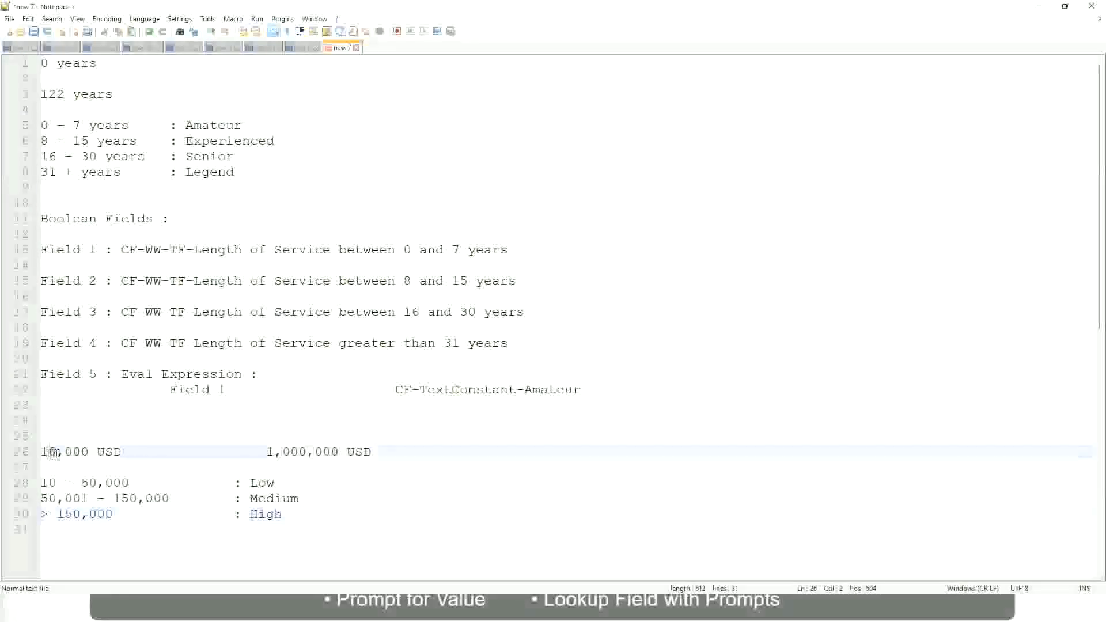
double_click(330, 453)
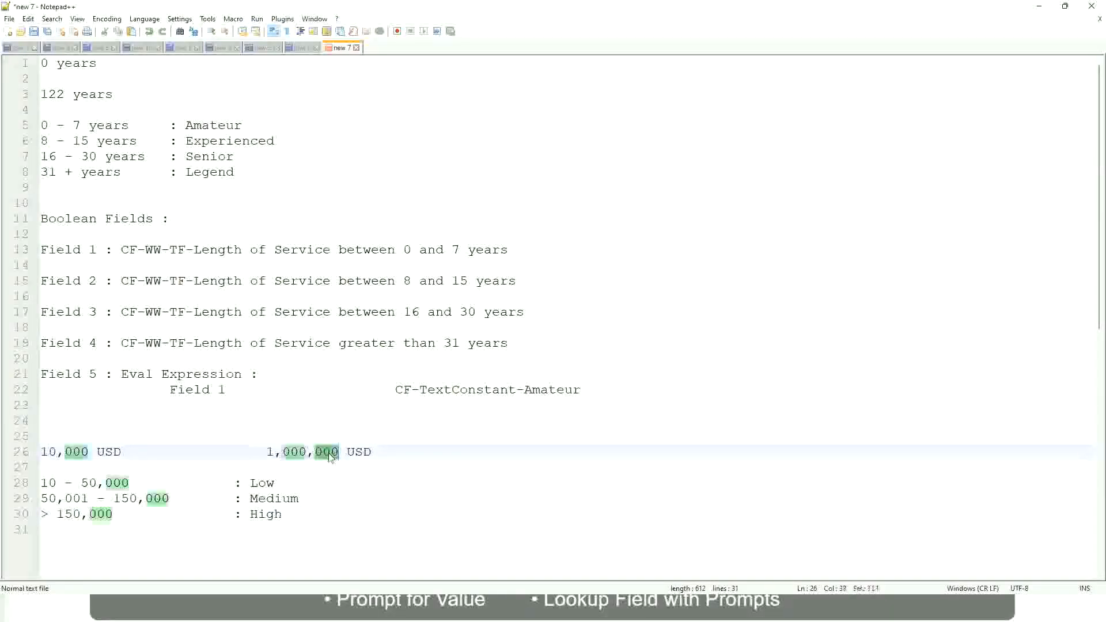
left_click(203, 498)
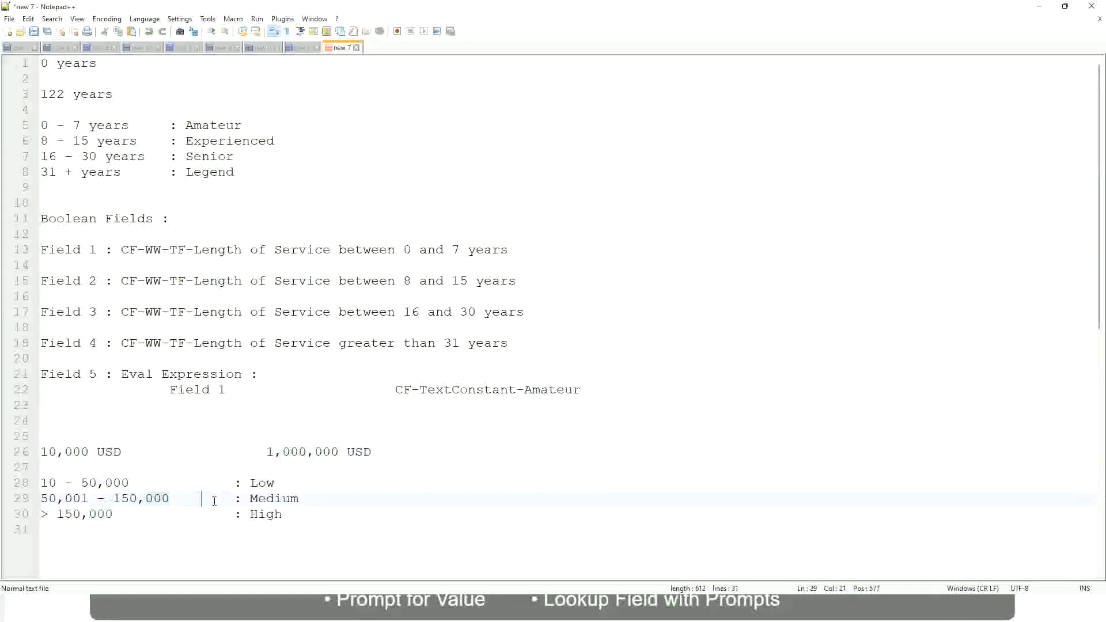
left_click(35, 451)
left_click(341, 453)
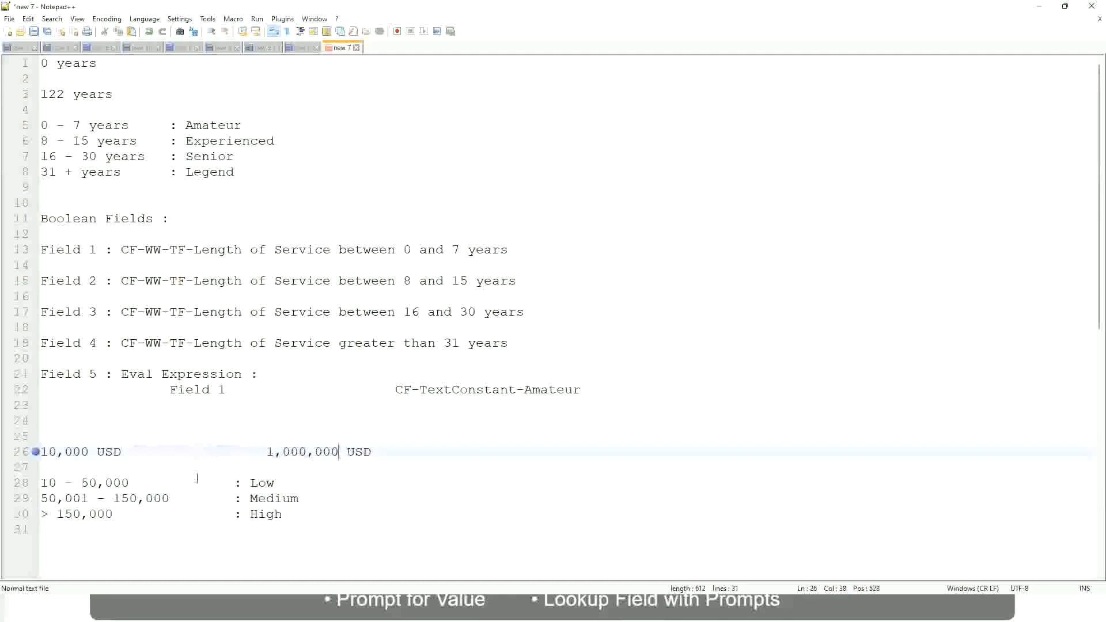
left_click(263, 483)
left_click(266, 514)
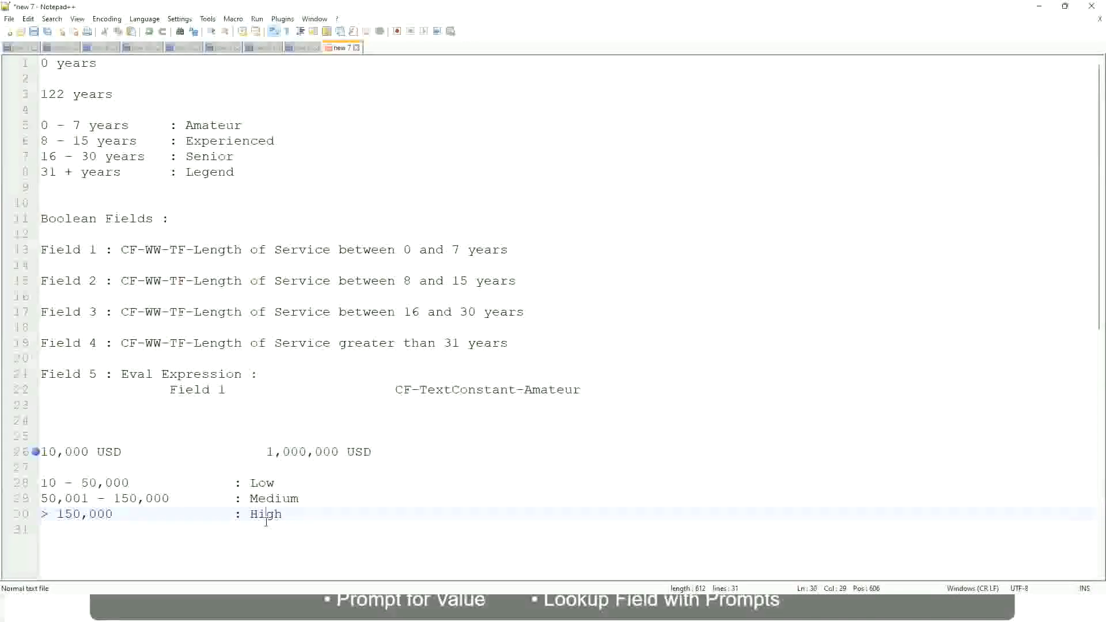
left_click(172, 470)
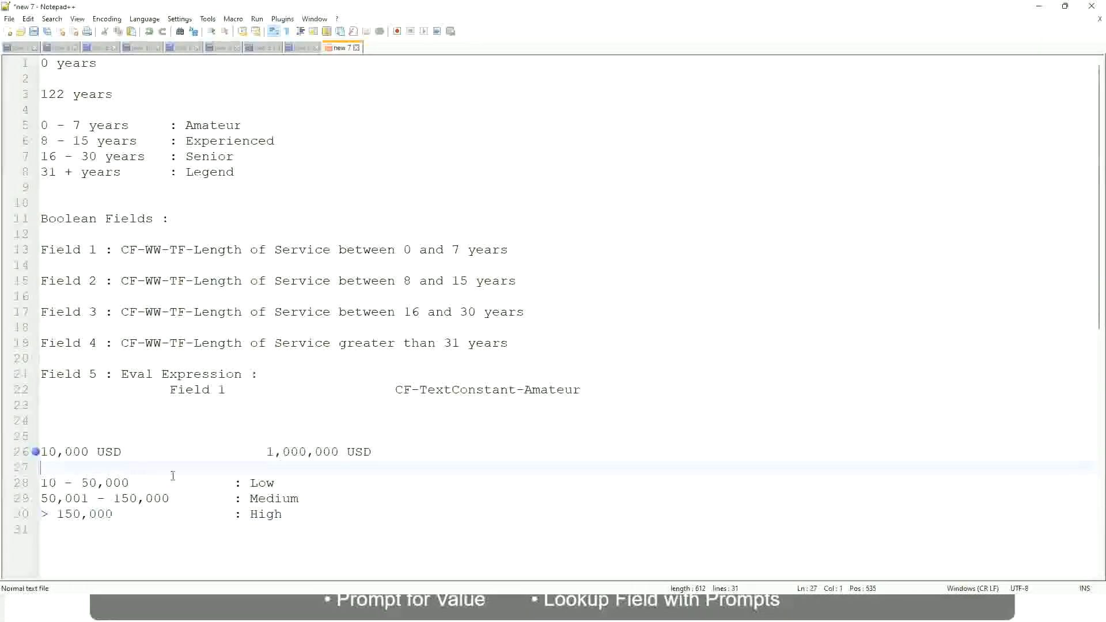
left_click(284, 510)
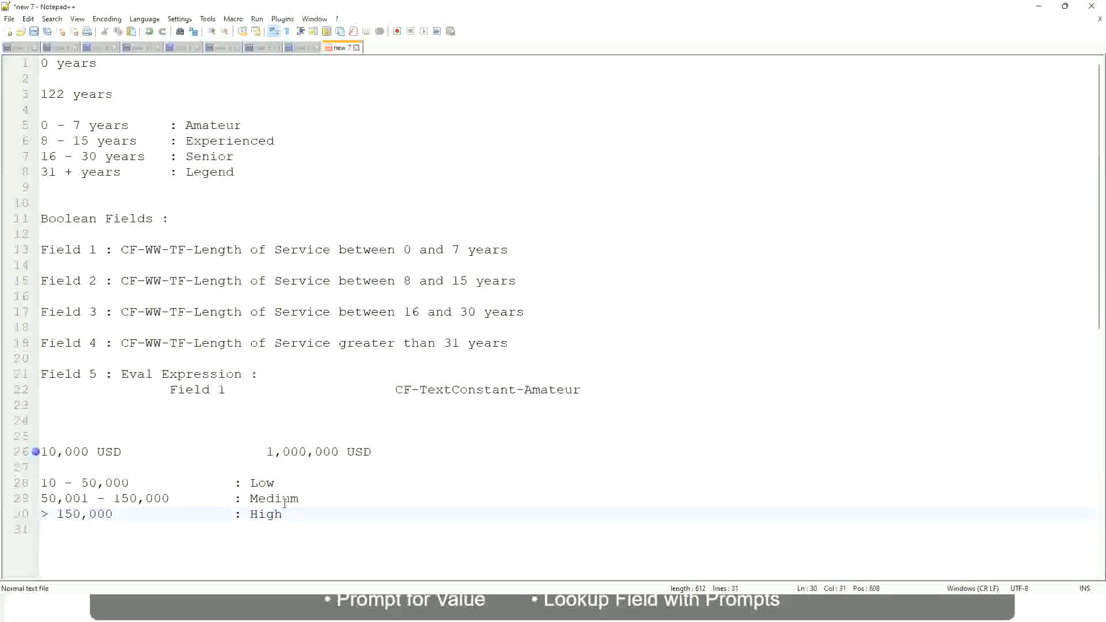